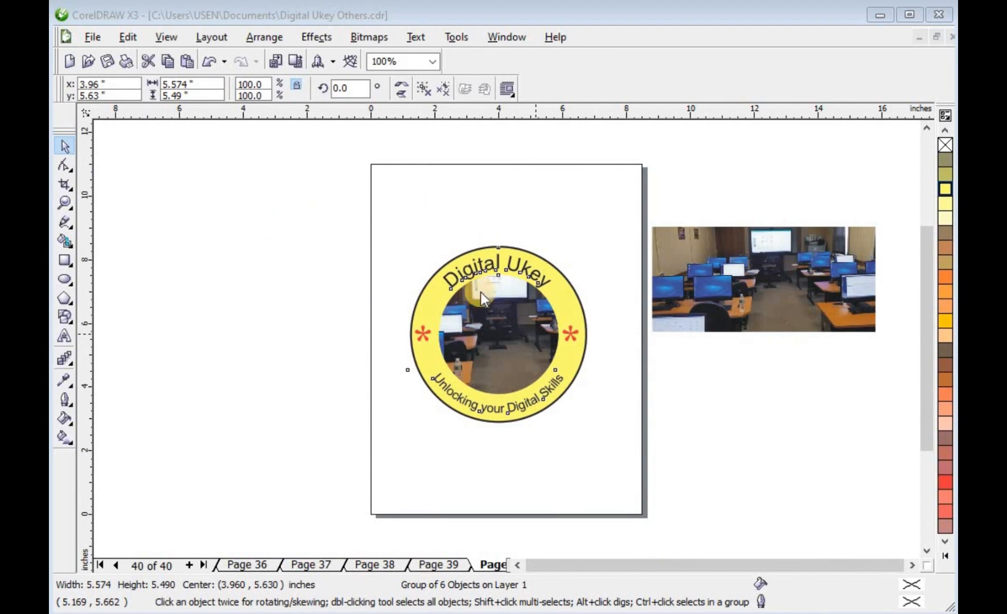
Shrink the existing Digital Ukey logo and move it to the upper right corner of the page.
drag(466, 334, 497, 333)
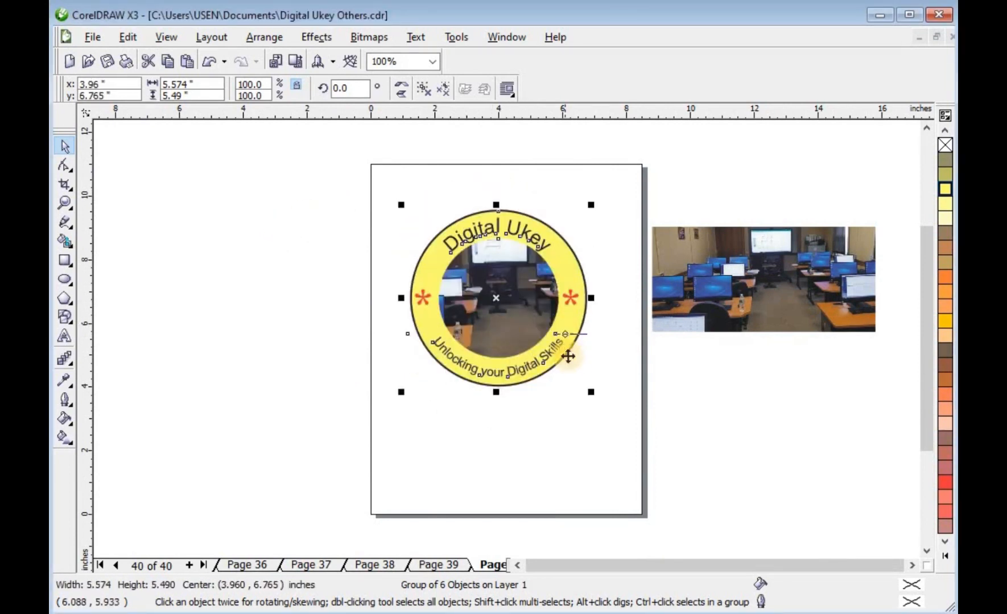
drag(590, 393, 525, 329)
drag(493, 283, 554, 247)
click(228, 294)
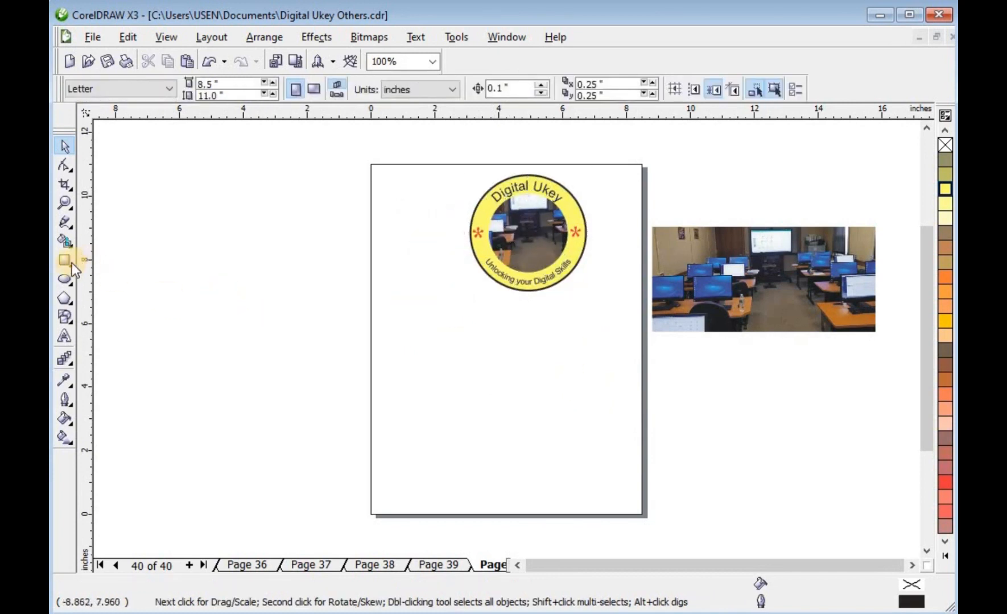
Draw a circle about 4.46 inches across on the lower half of the page.
click(64, 278)
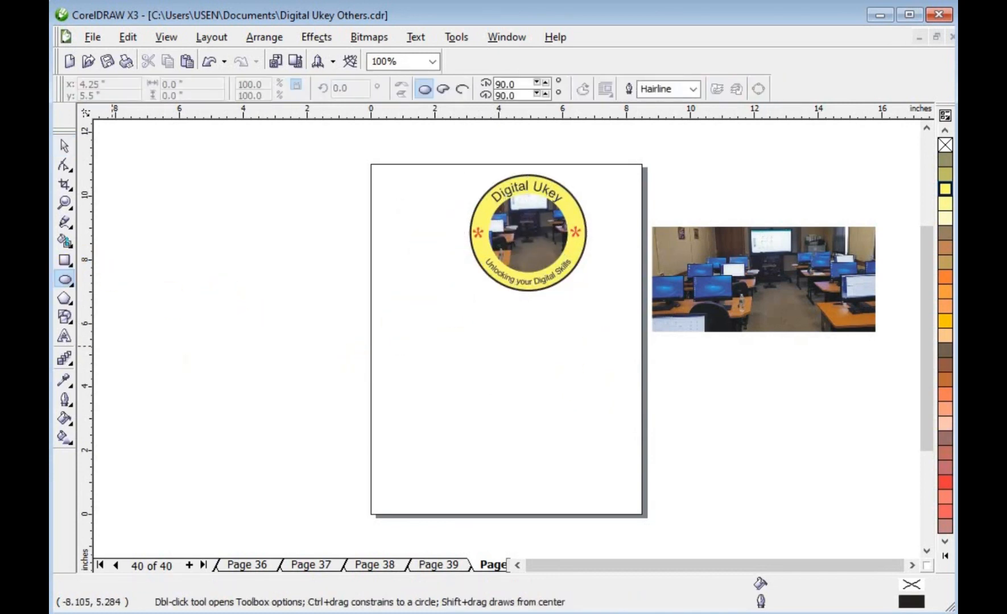
drag(434, 326, 576, 445)
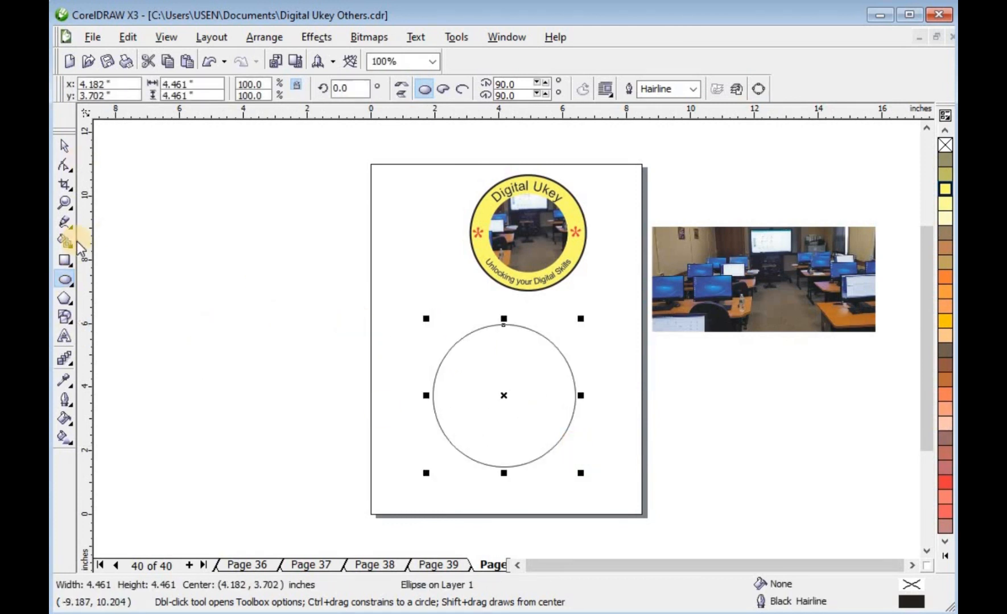
Add artistic text "Digital Ukey" above the circle, enlarge it to about 38 pt and make it bold.
click(63, 337)
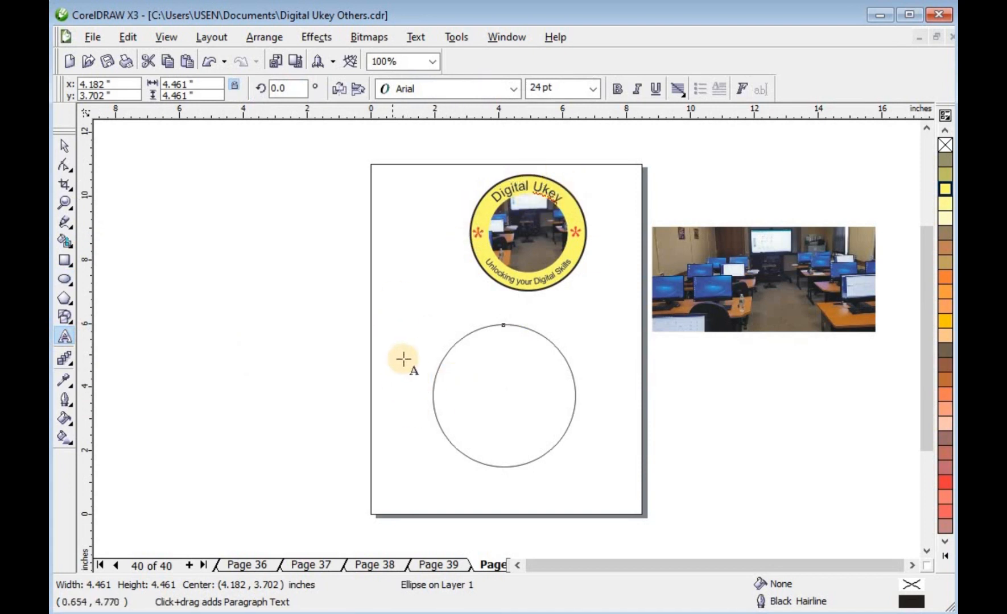
click(403, 362)
text(Digital UKey)
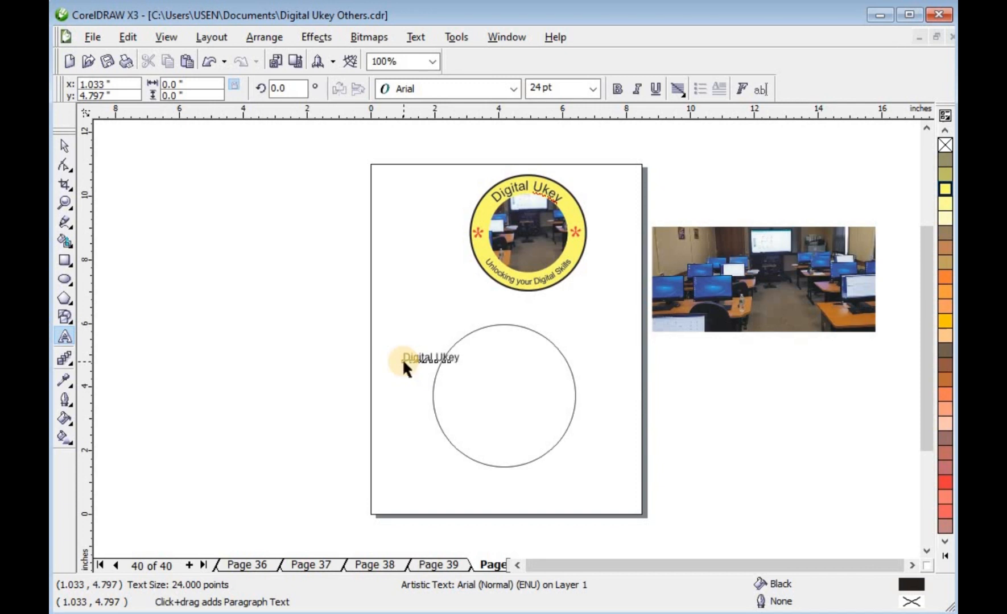
key(ctrl+space)
drag(440, 350, 456, 316)
click(617, 89)
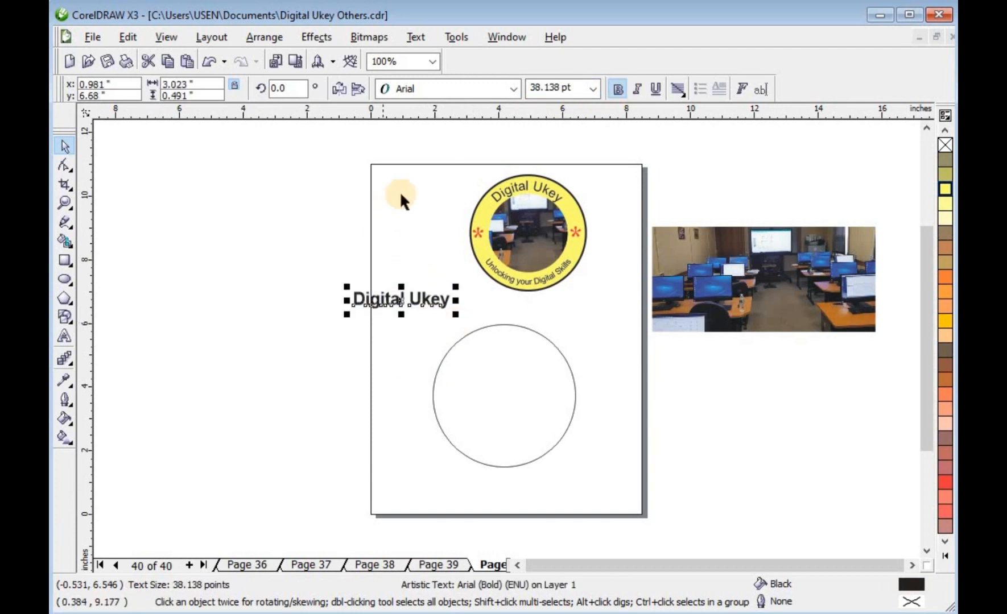
click(261, 370)
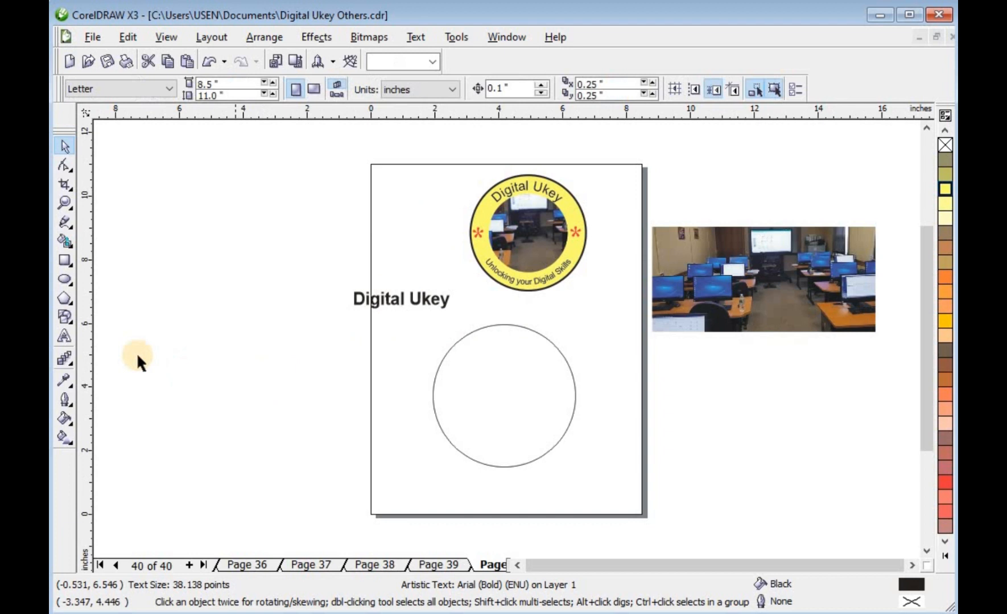
Add an asterisk character beside the circle and enlarge it to about 144 pt.
click(63, 336)
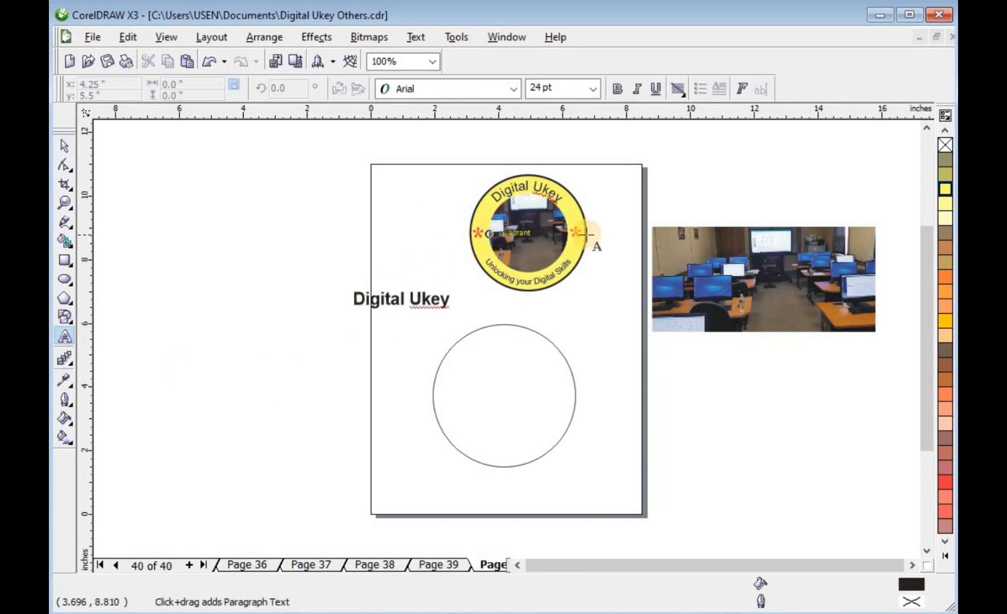
click(392, 350)
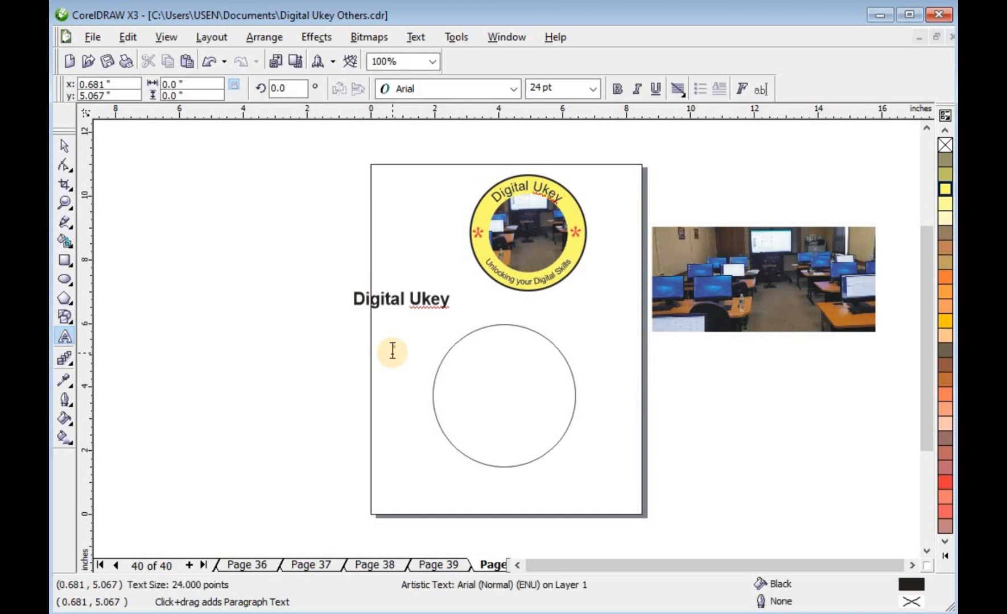
key(ctrl+space)
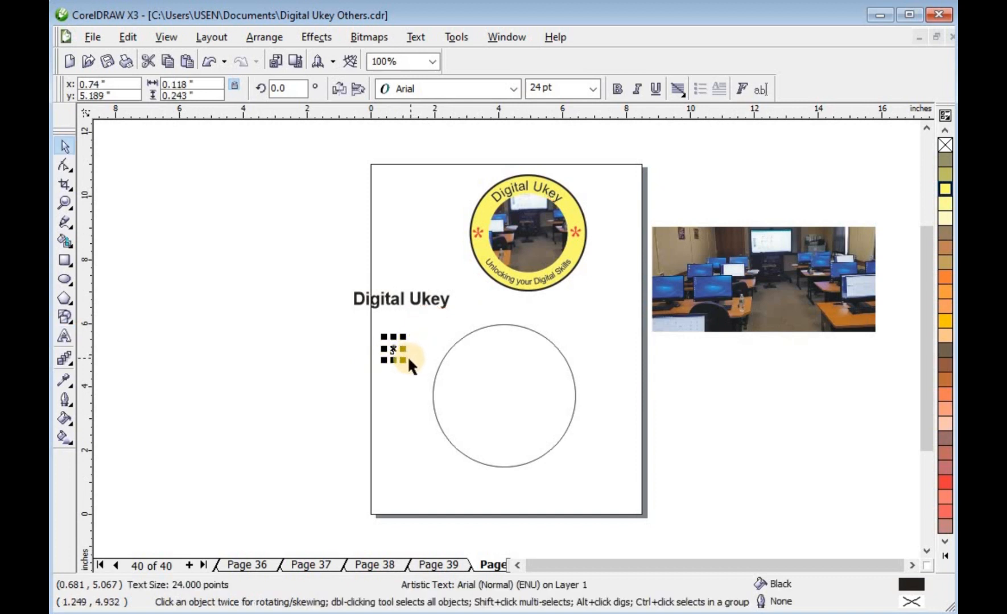
drag(406, 360, 454, 402)
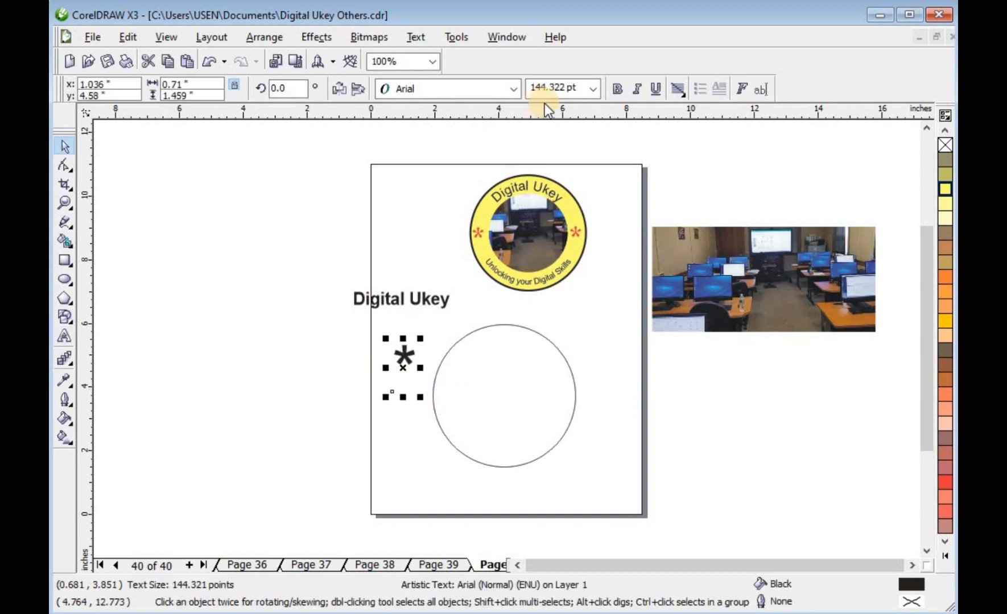
Set the asterisk's font to Bahnschrift SemiLight Condensed and move it left of the page.
click(512, 90)
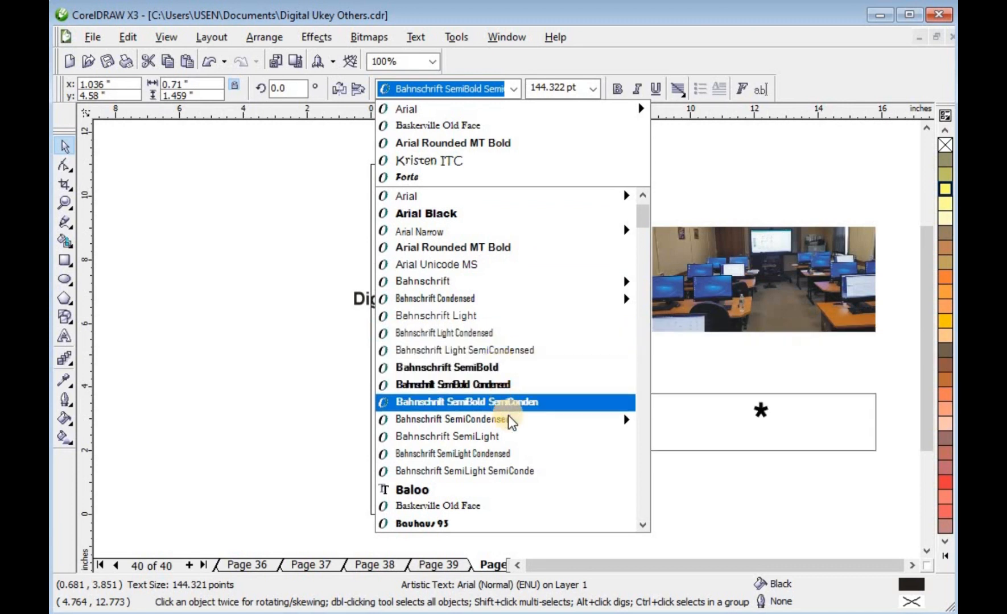
click(515, 455)
drag(397, 345, 315, 355)
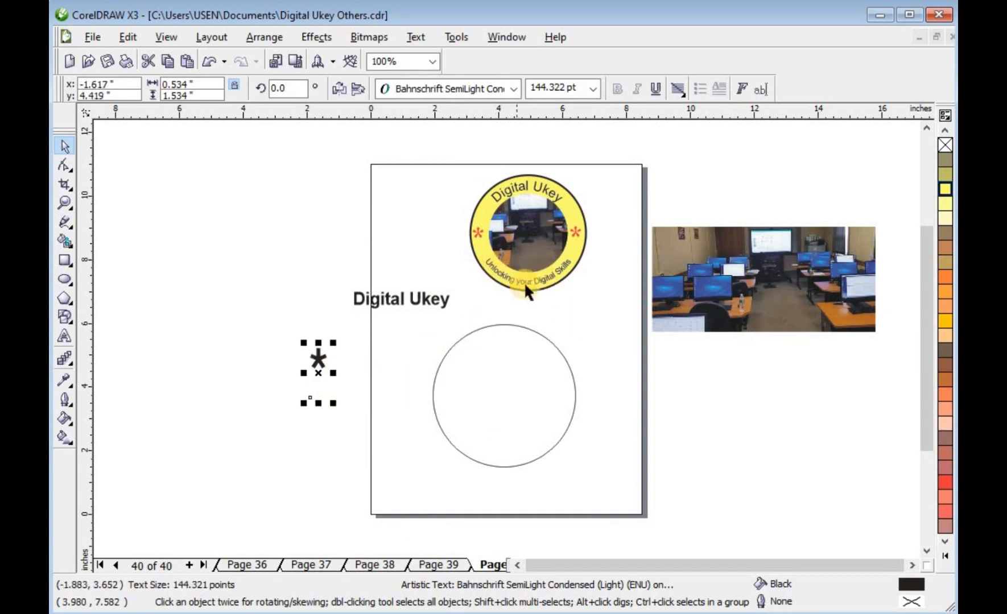
click(262, 313)
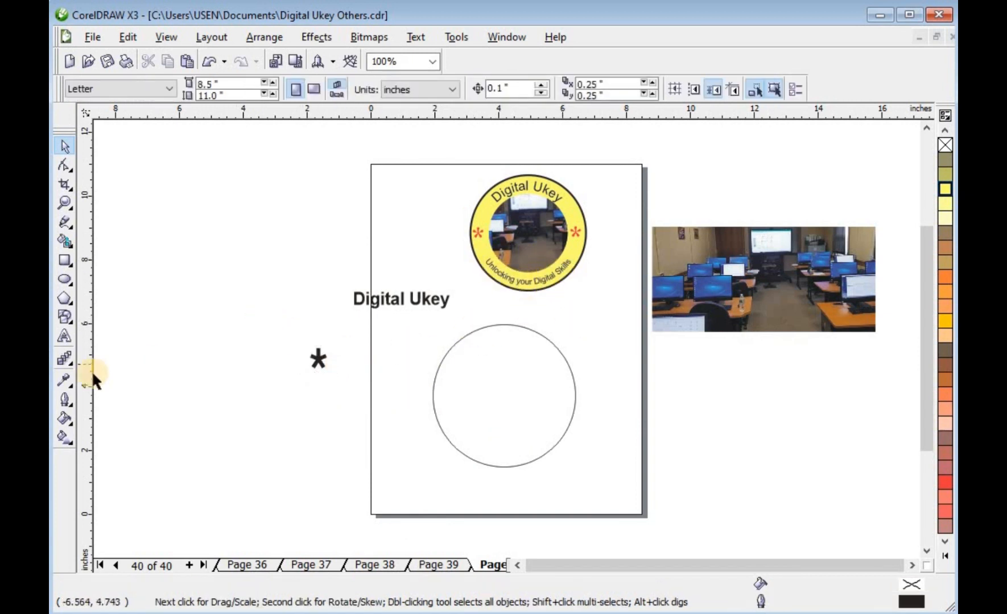
Add artistic text "Unlocking your Digital Skills" to the left of the circle.
click(64, 336)
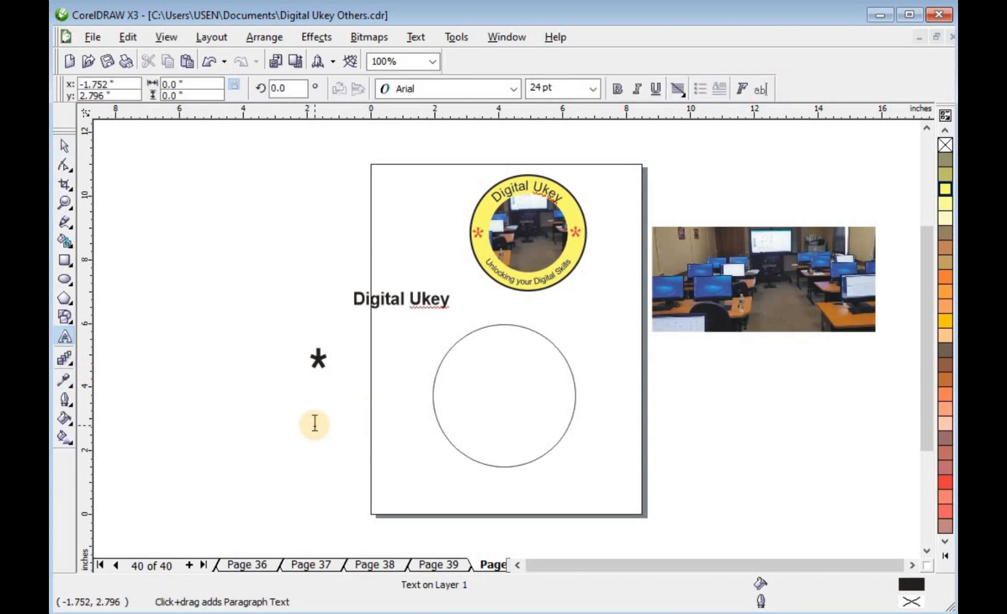
text(Unlocking your Digital Skills)
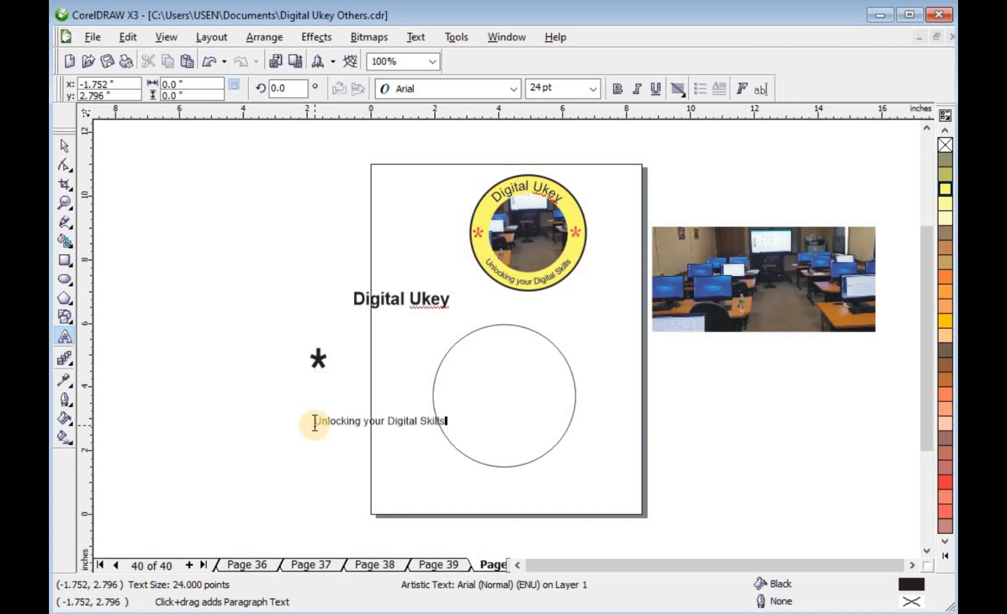
key(ctrl+space)
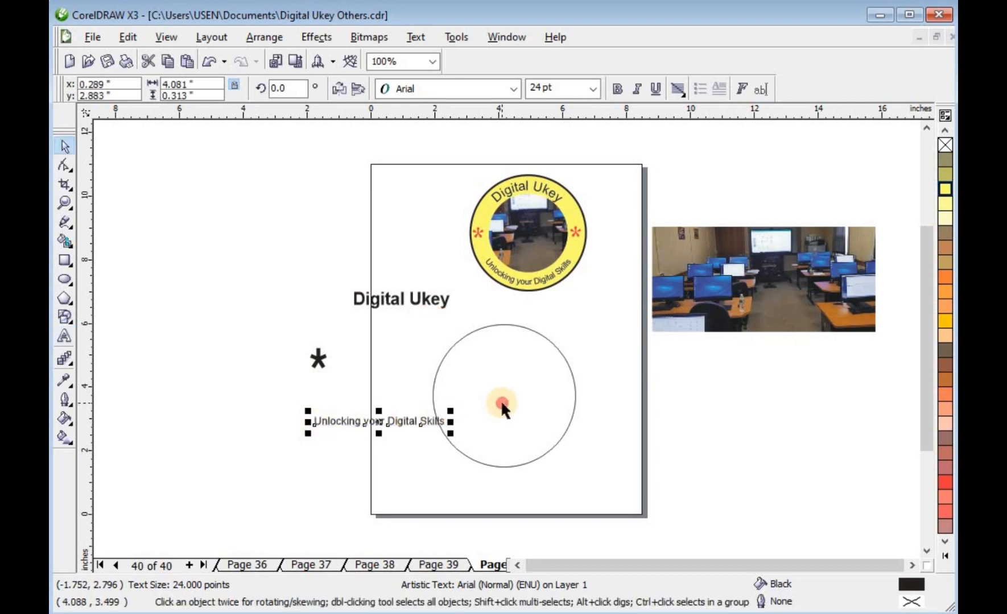
Move the circle rightward and make a concentric copy about 2.89 inches across inside it.
click(503, 405)
drag(487, 397, 528, 401)
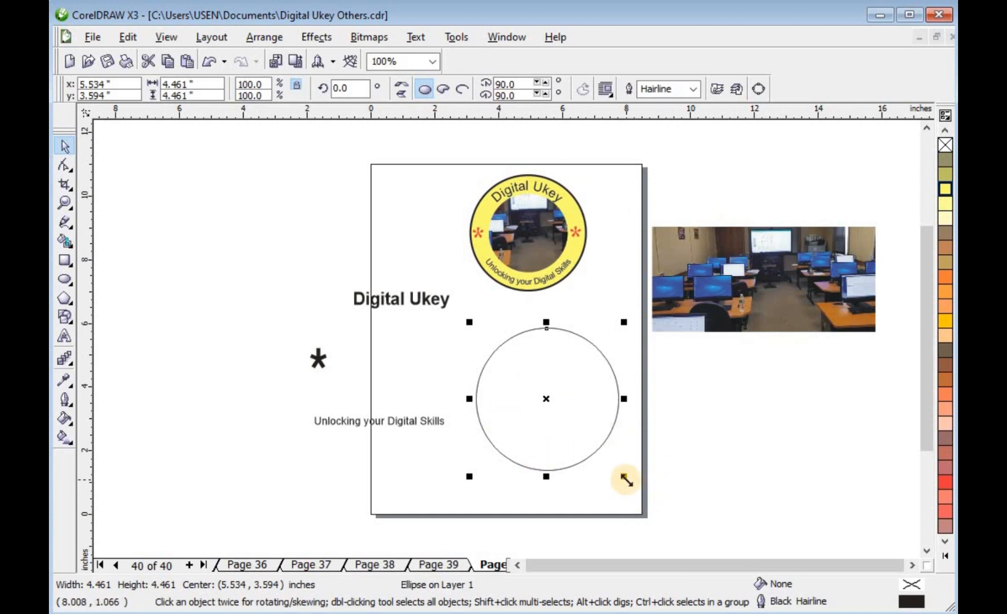
drag(626, 480, 611, 457)
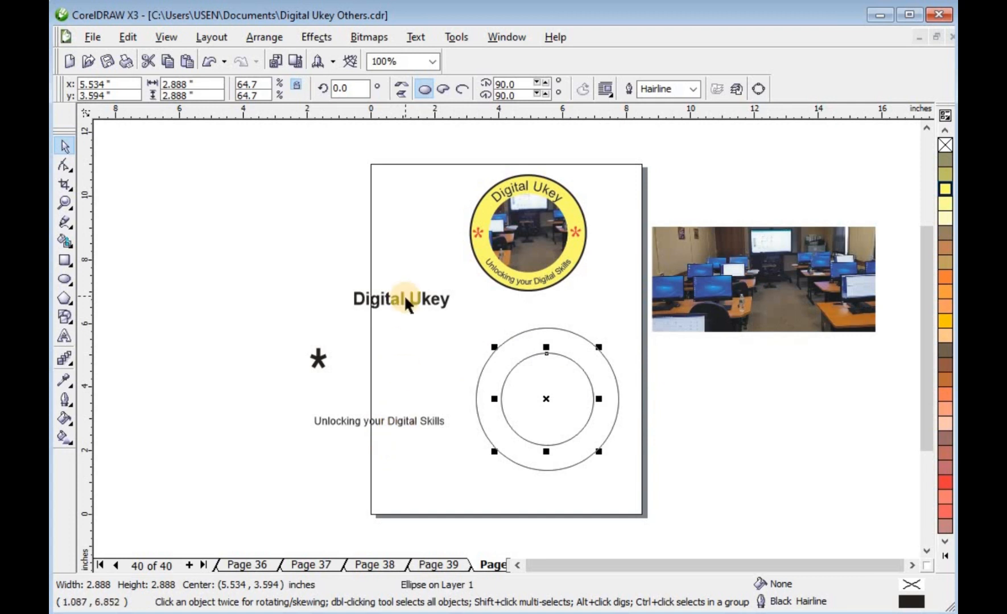
PowerClip the classroom photo inside the inner circle.
click(395, 422)
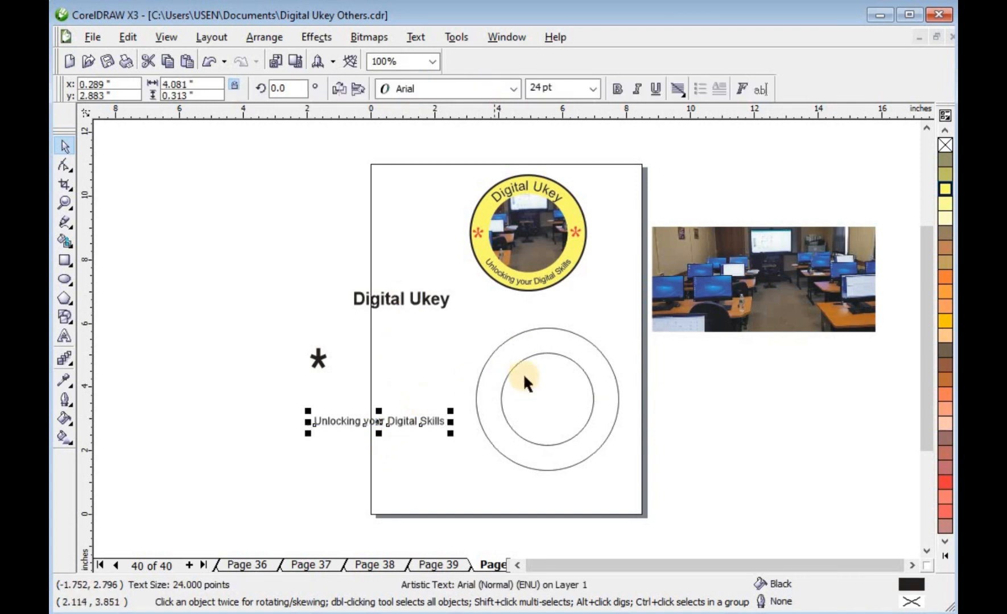
drag(765, 278, 770, 321)
mouse_move(770, 277)
mouse_down()
mouse_move(767, 294)
mouse_move(770, 280)
mouse_up()
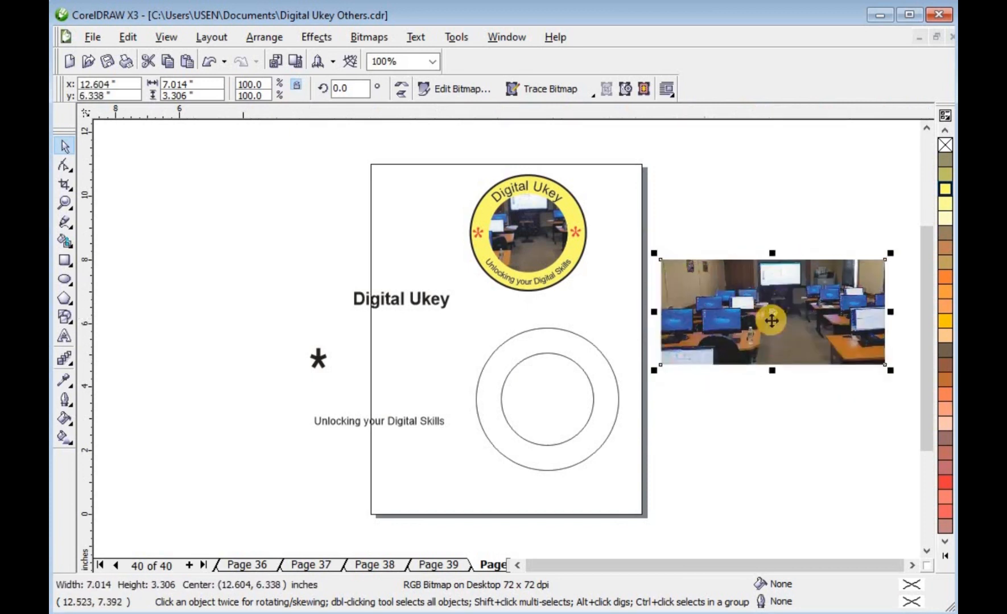
drag(771, 320, 551, 396)
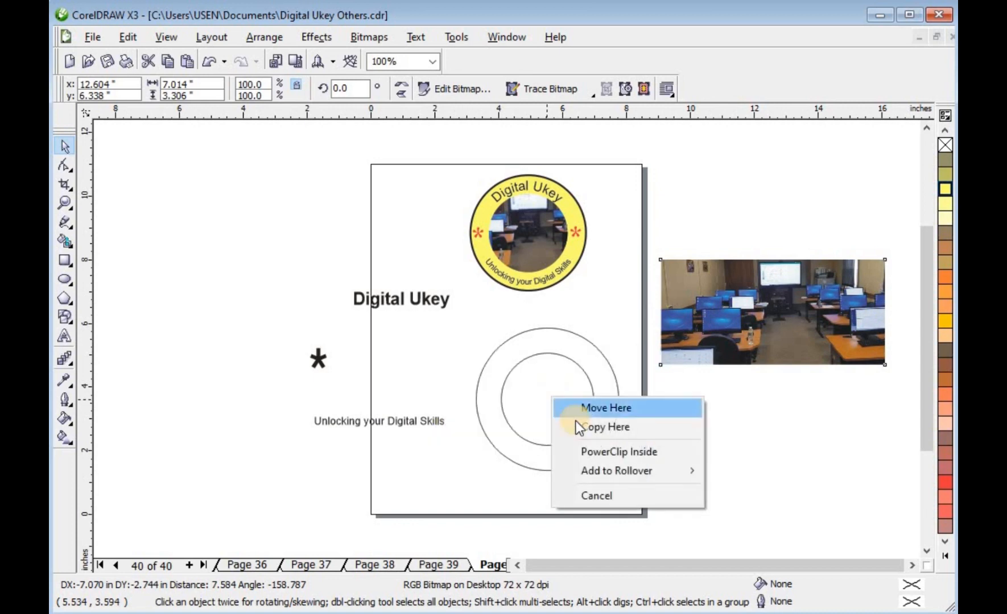
click(591, 450)
click(642, 389)
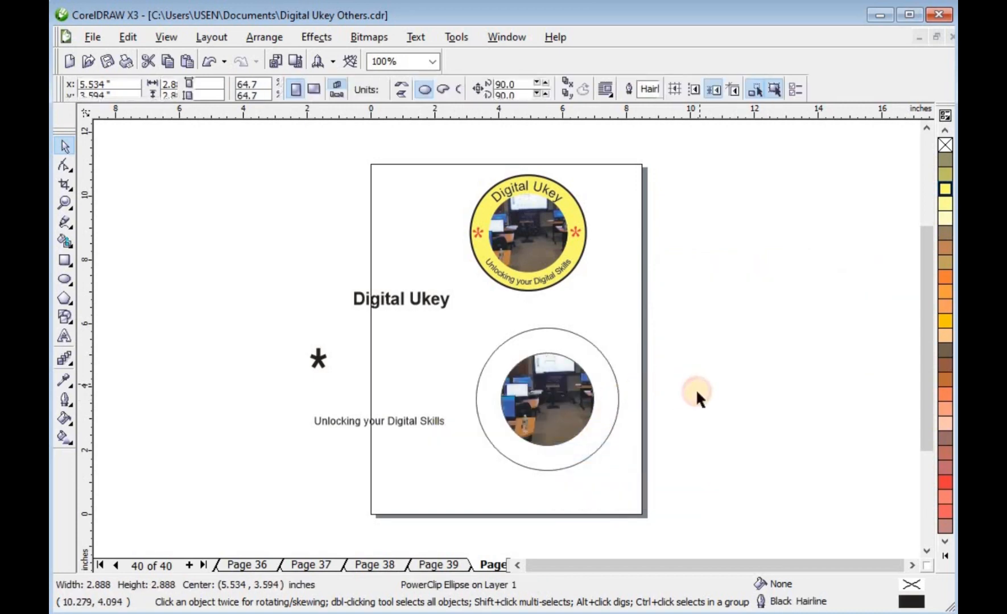
Colour the "Digital Ukey" text blue.
click(398, 295)
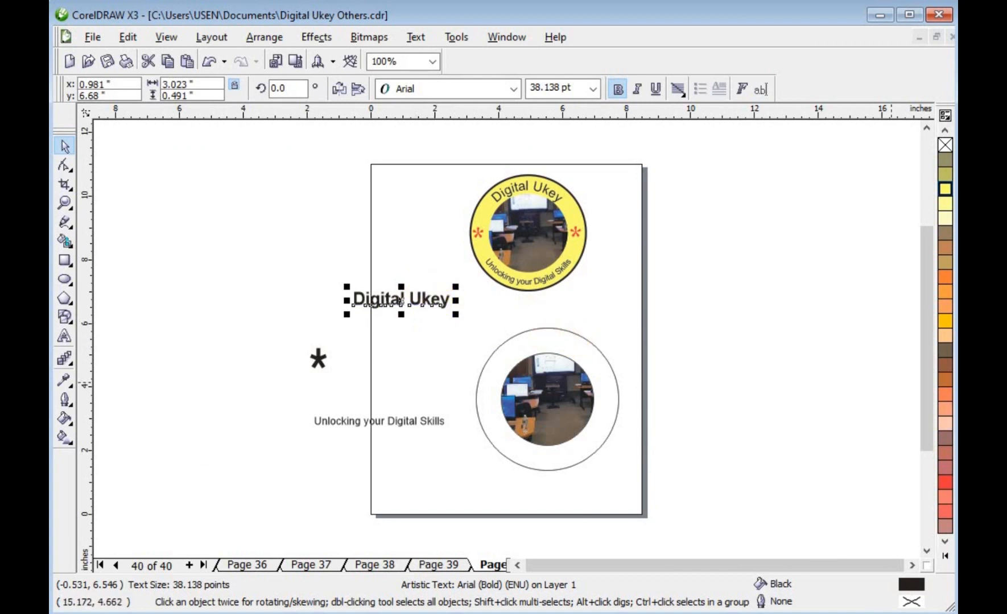
click(944, 558)
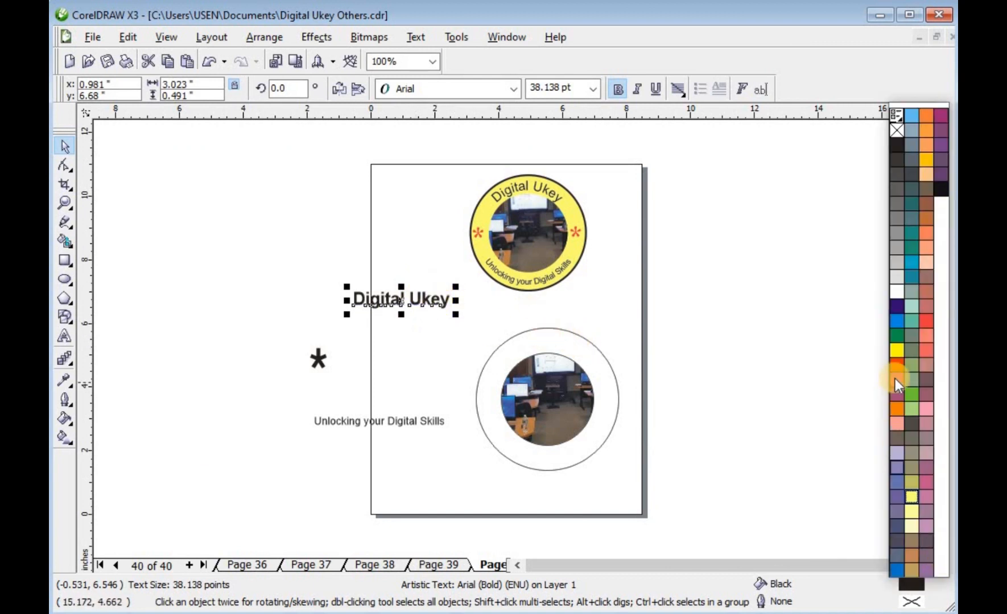
click(898, 307)
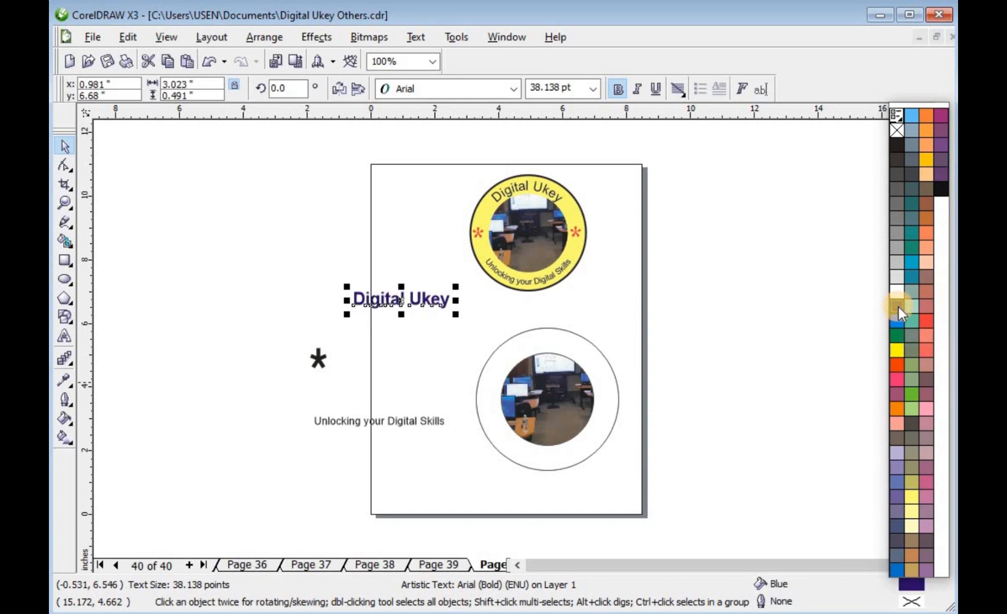
Colour the "Unlocking your Digital Skills" text red.
click(399, 421)
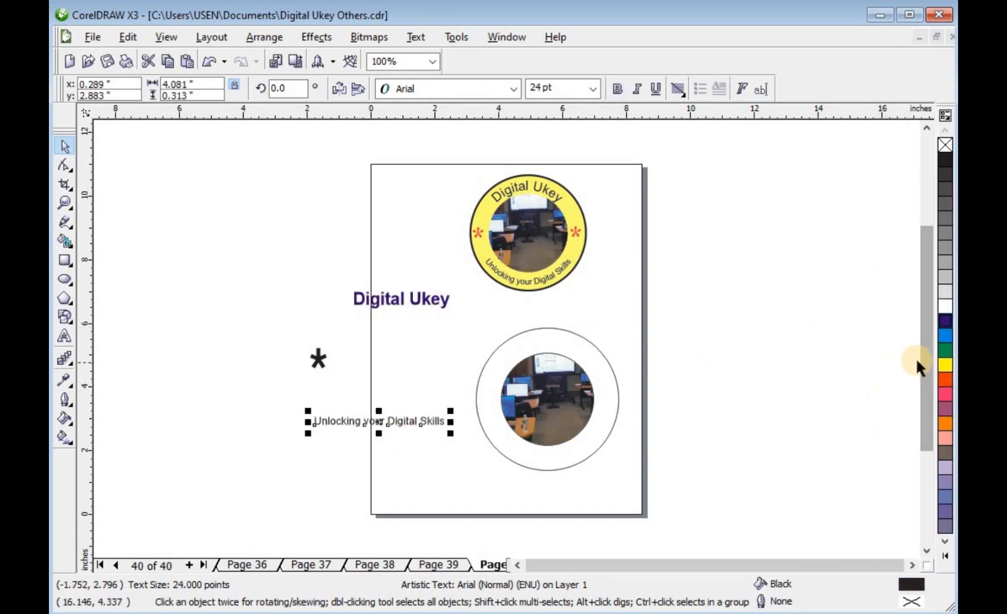
click(945, 380)
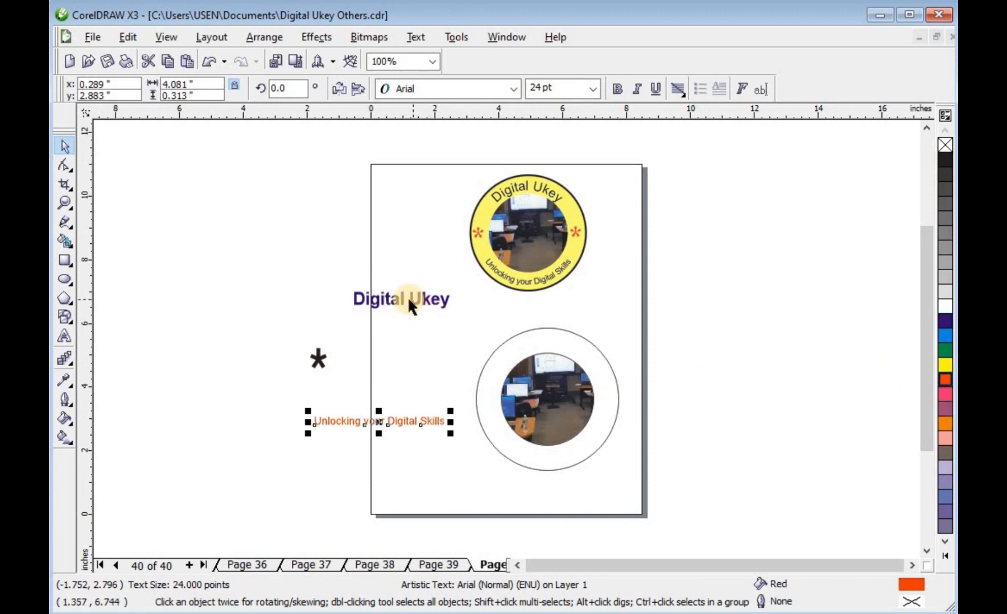
key(Escape)
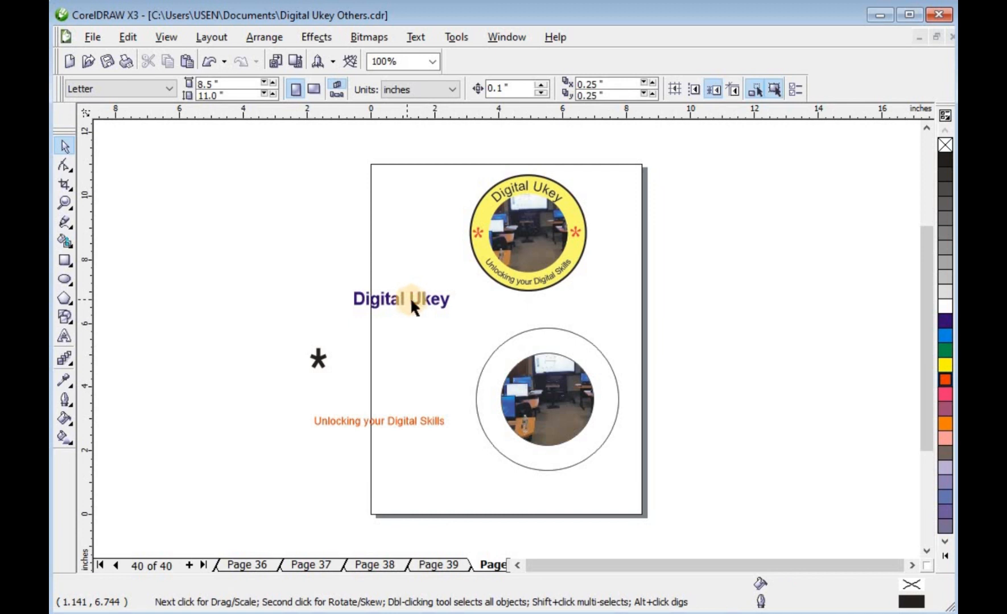
Fit "Digital Ukey" to the outer circle's path and slide it to sit centred along the top.
drag(415, 298, 572, 344)
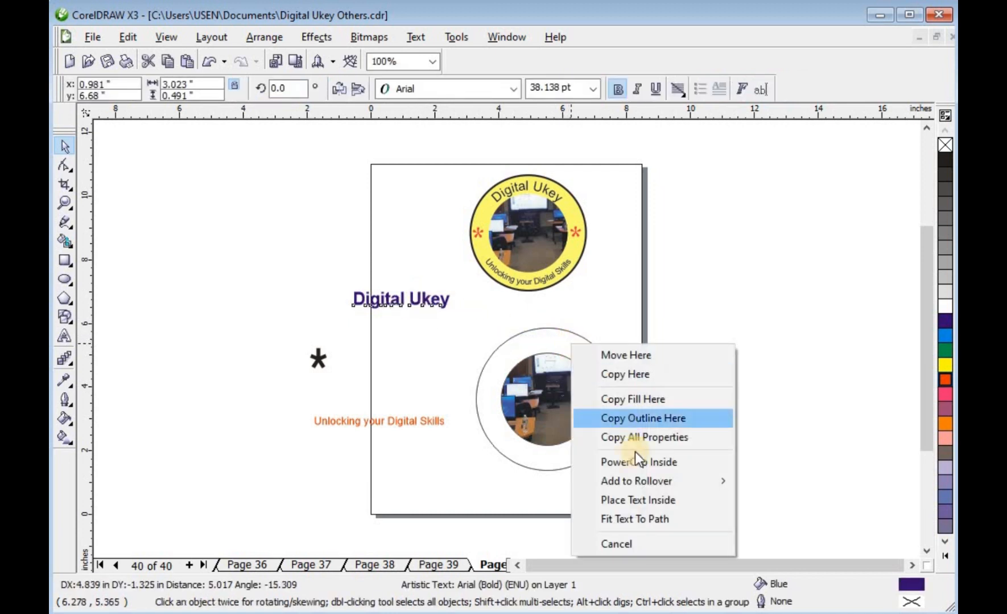
click(654, 518)
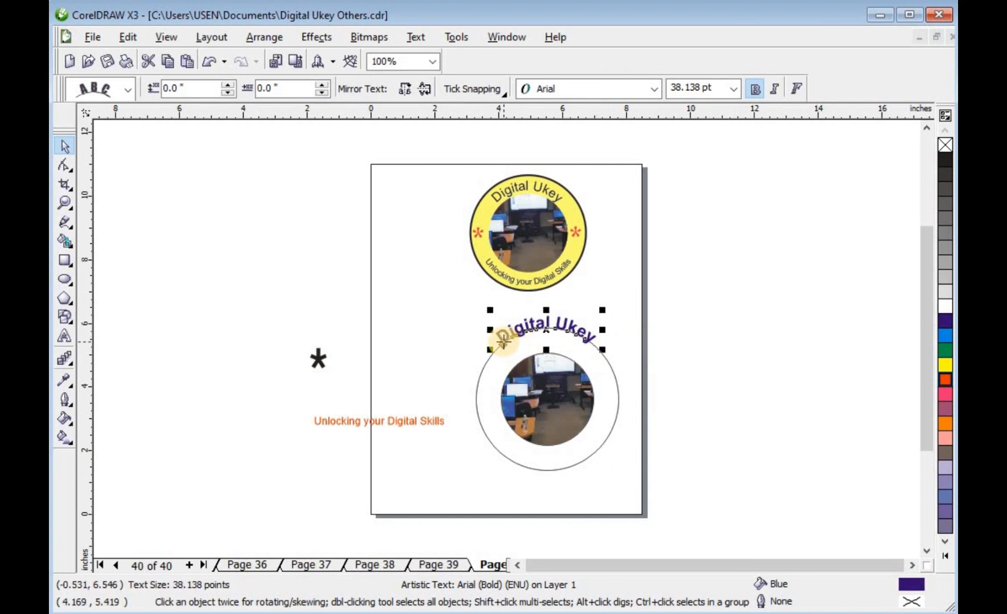
drag(503, 341, 508, 364)
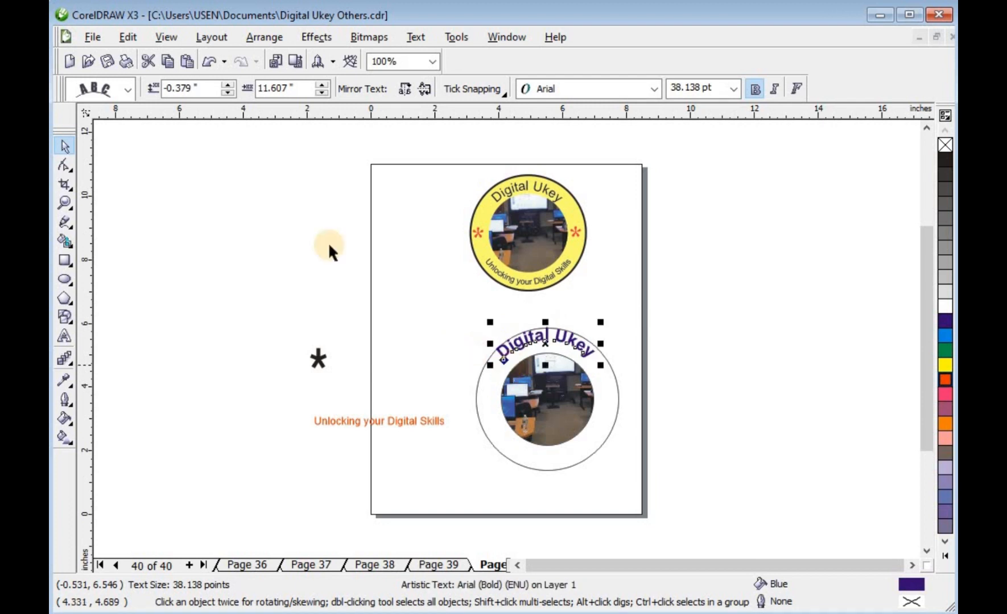
click(228, 92)
Fit "Unlocking your Digital Skills" to the outer circle's path and slide it along the bottom.
click(415, 442)
click(411, 421)
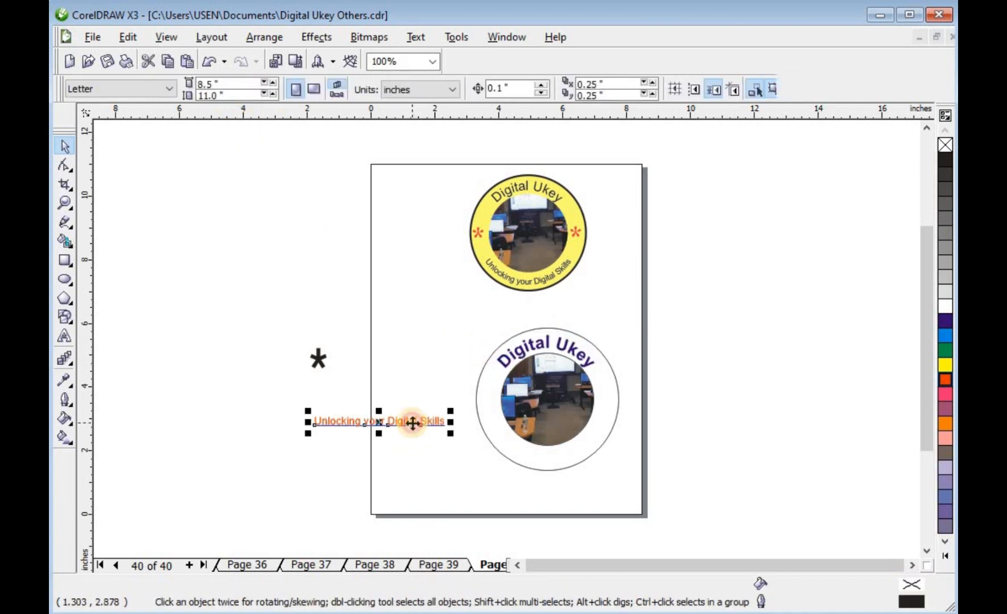
drag(411, 421, 557, 443)
click(629, 405)
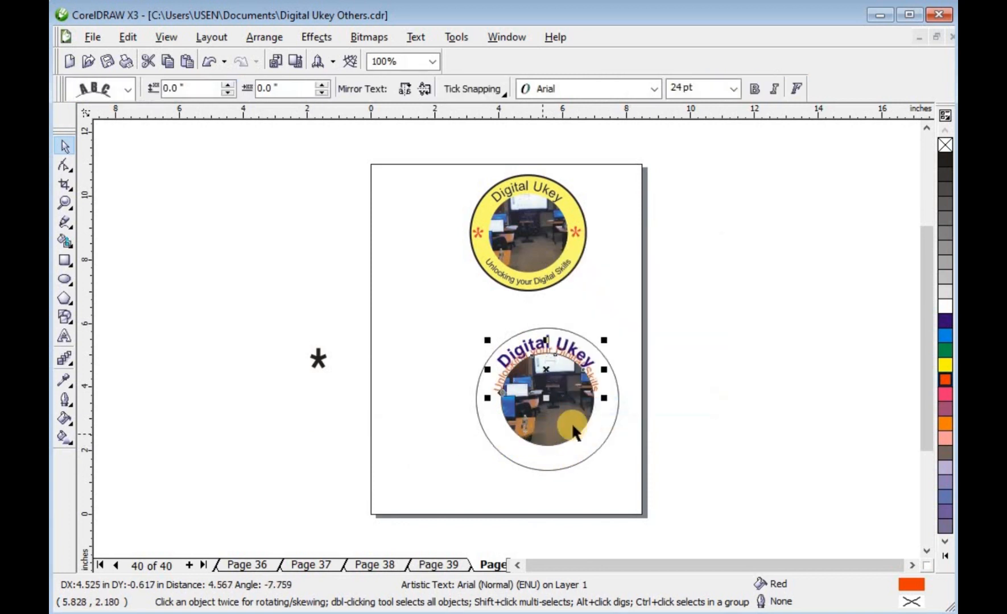
drag(497, 394, 600, 425)
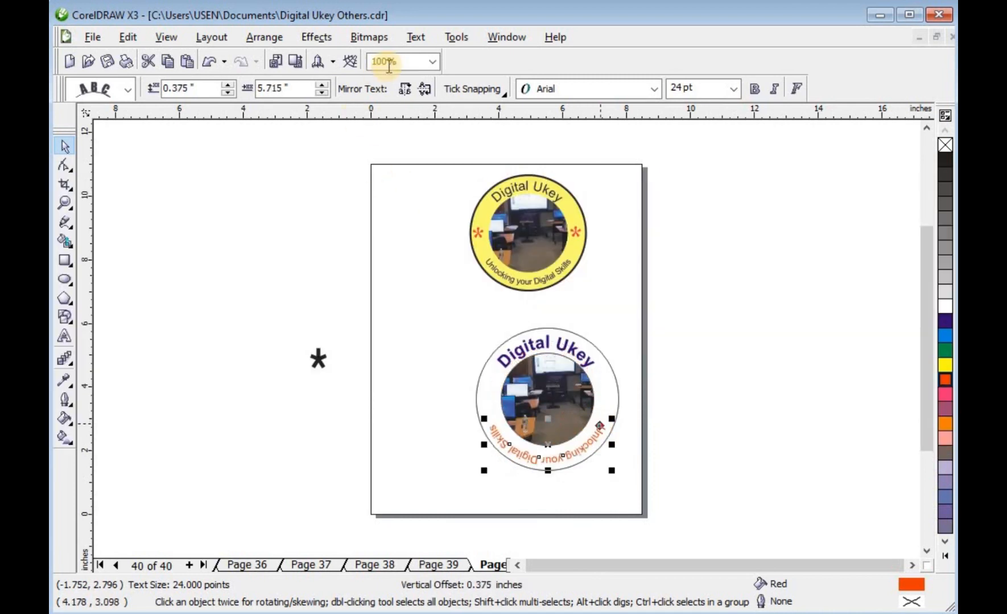
Mirror the "Unlocking your Digital Skills" path text so it reads upright along the bottom of the circle.
click(407, 87)
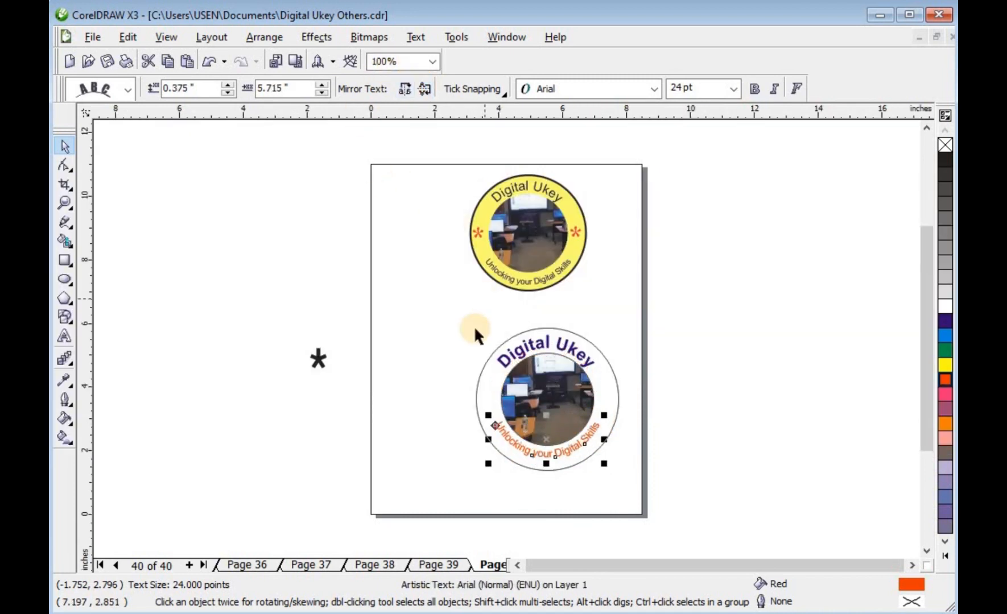
click(389, 396)
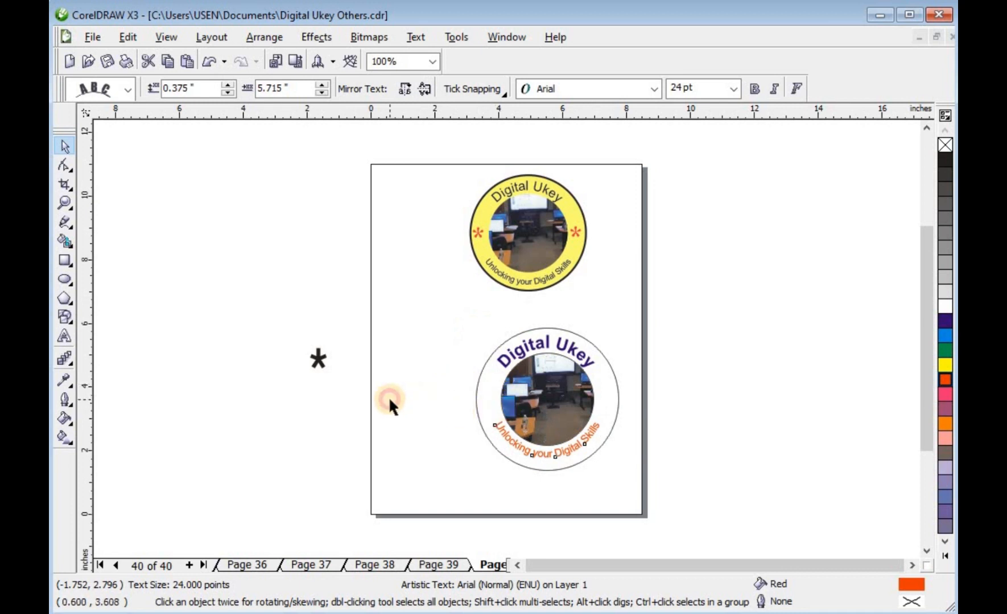
Place asterisks on the ring at the circle's left and right sides.
click(318, 359)
drag(338, 402, 489, 414)
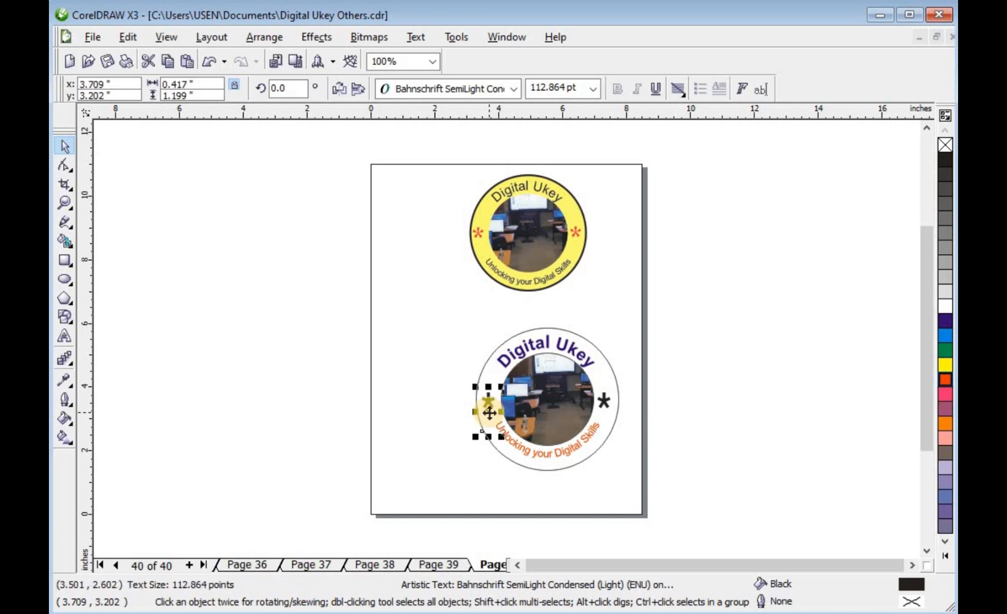
click(438, 387)
Give the outer circle a 4.0 pt outline and a yellow fill.
click(485, 369)
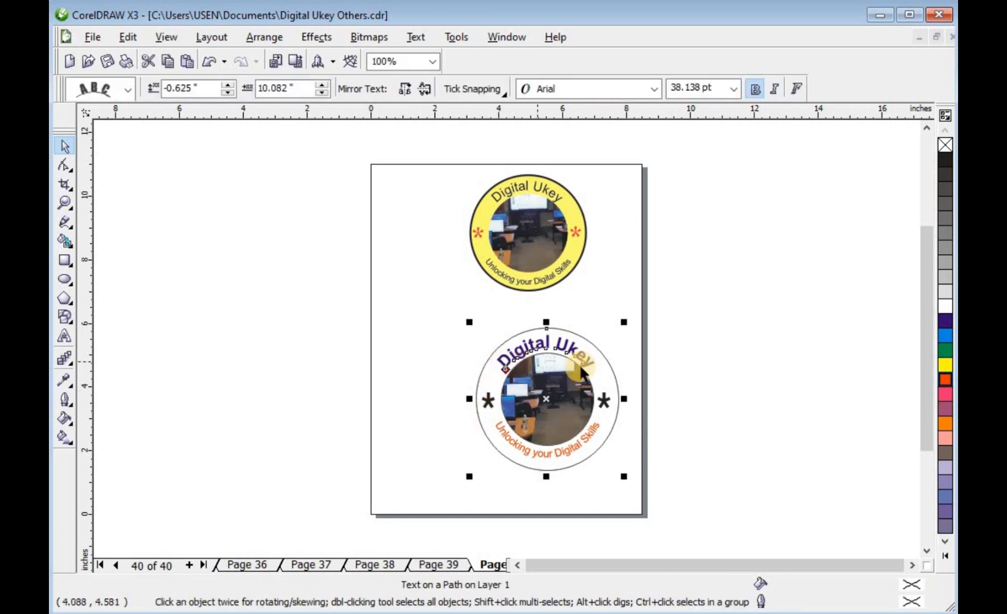
click(695, 358)
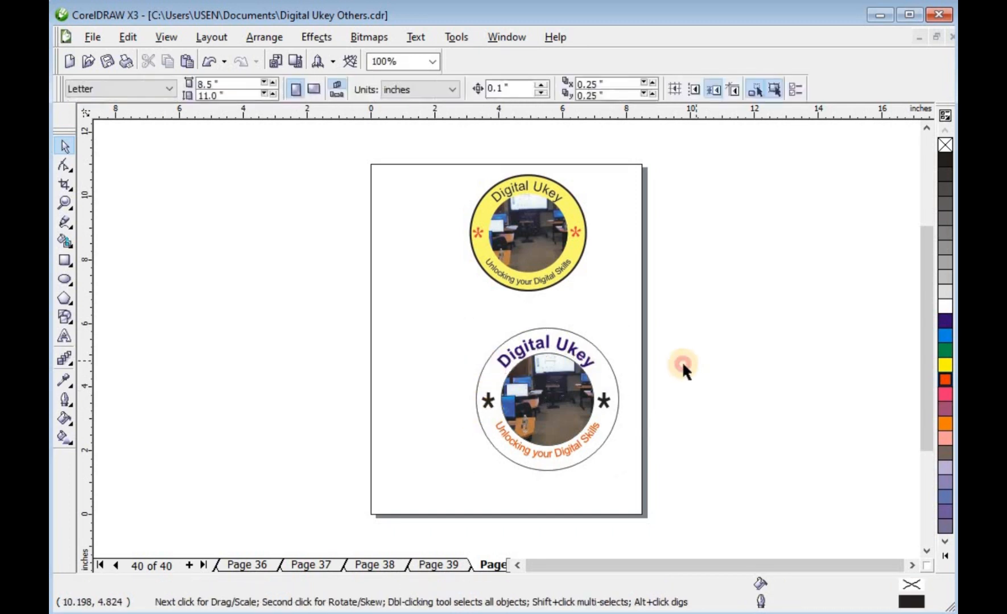
click(607, 357)
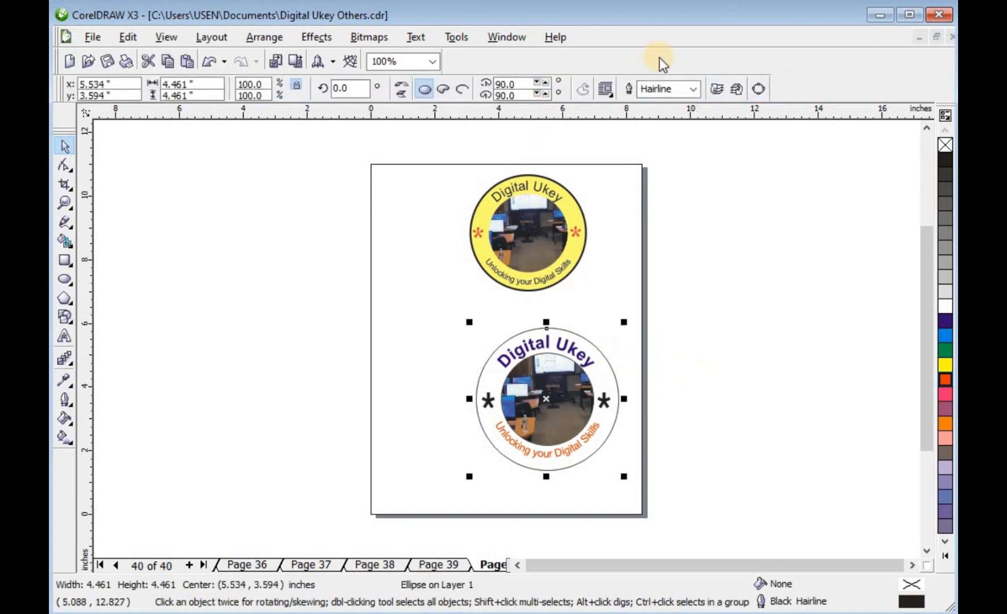
click(690, 91)
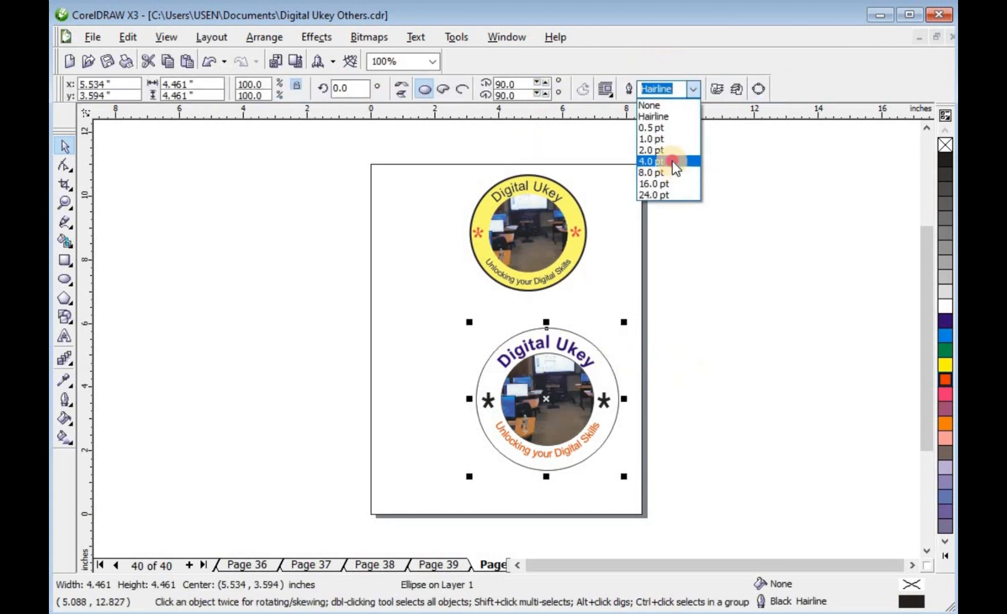
click(672, 161)
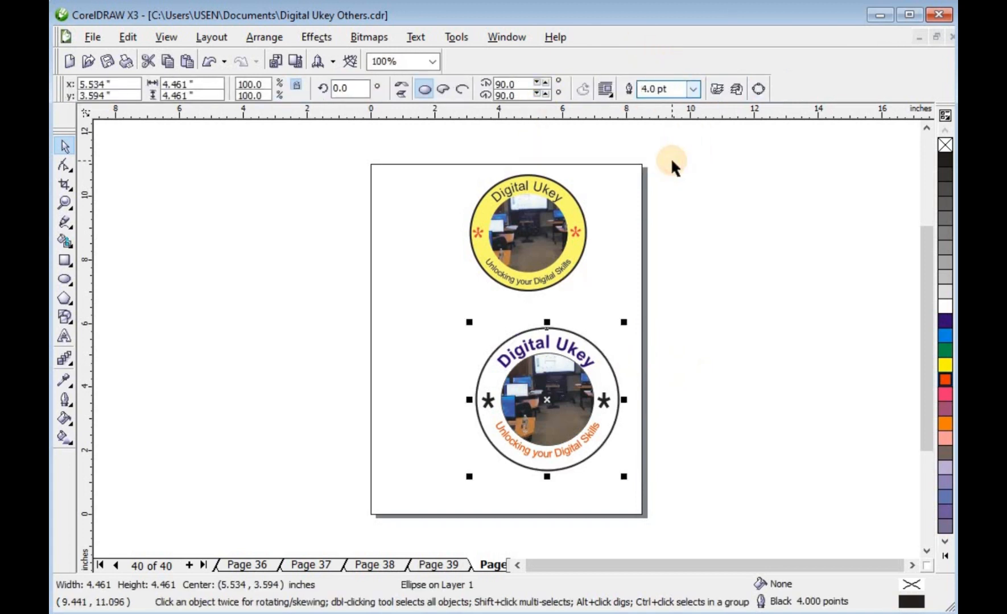
click(944, 368)
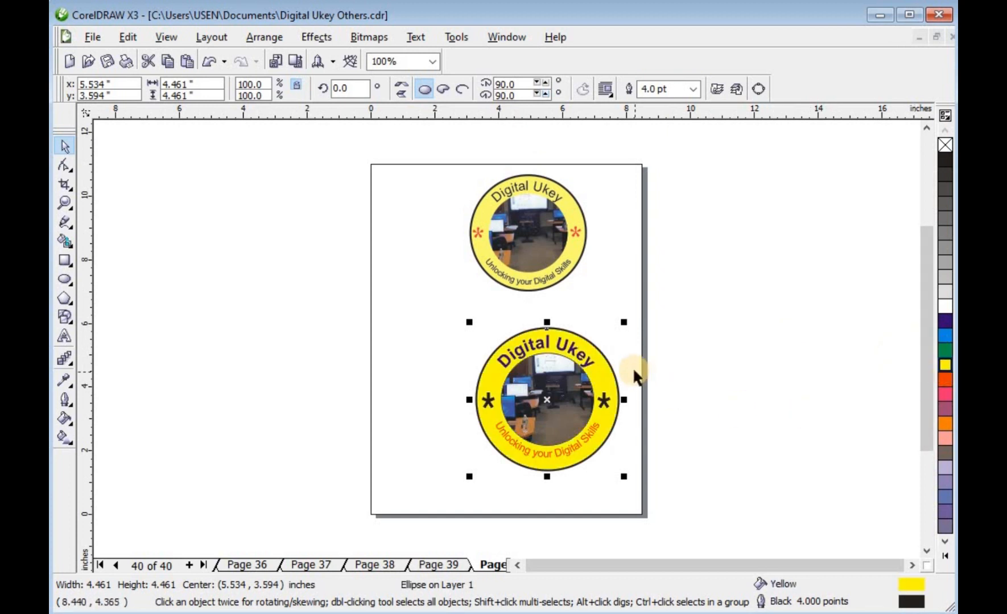
Select all of the "Unlocking your Digital Skills" text and colour it blue.
click(659, 383)
click(574, 442)
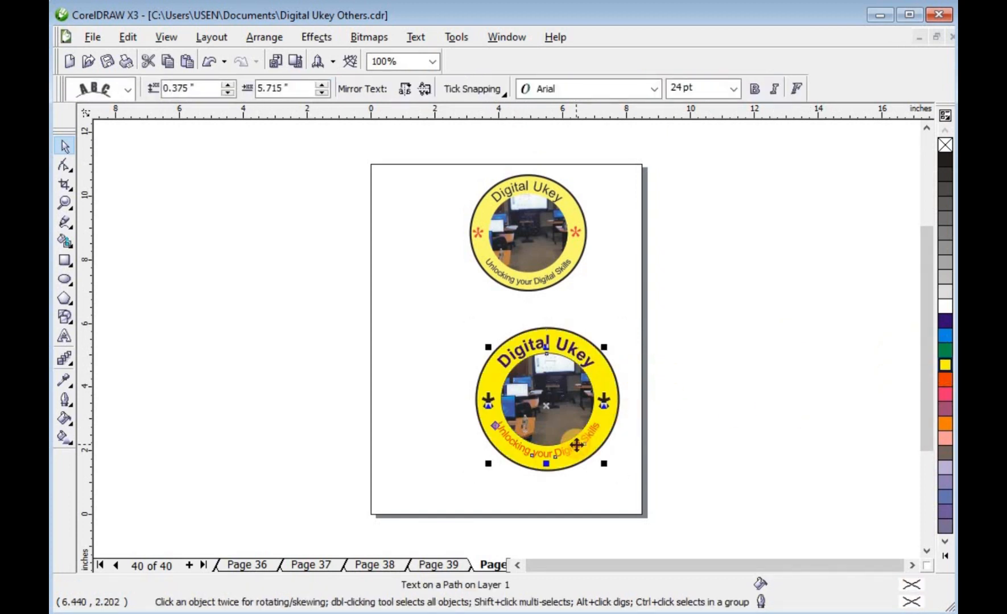
double_click(575, 442)
key(ctrl+a)
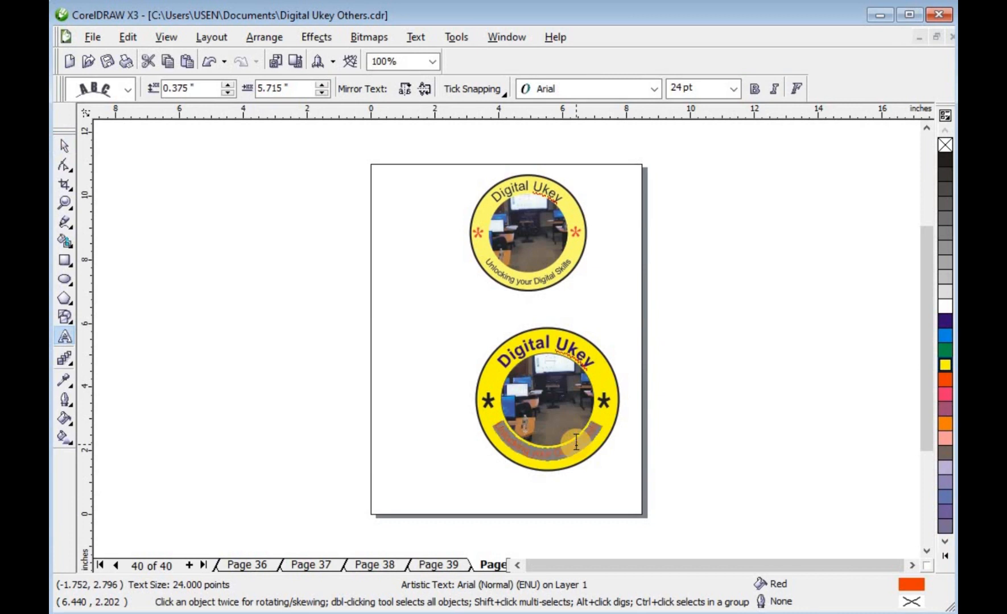
click(945, 320)
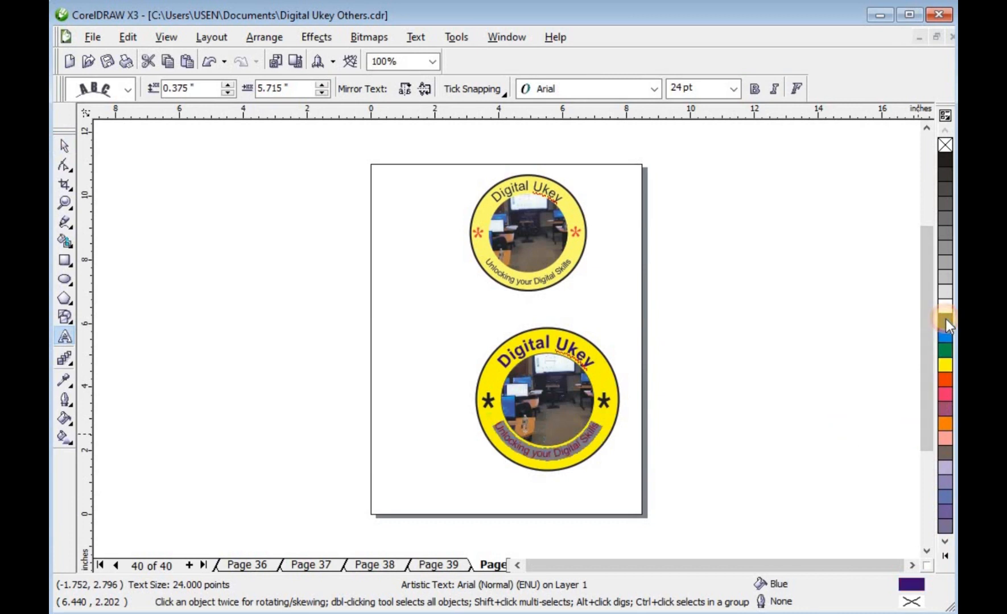
key(ctrl+space)
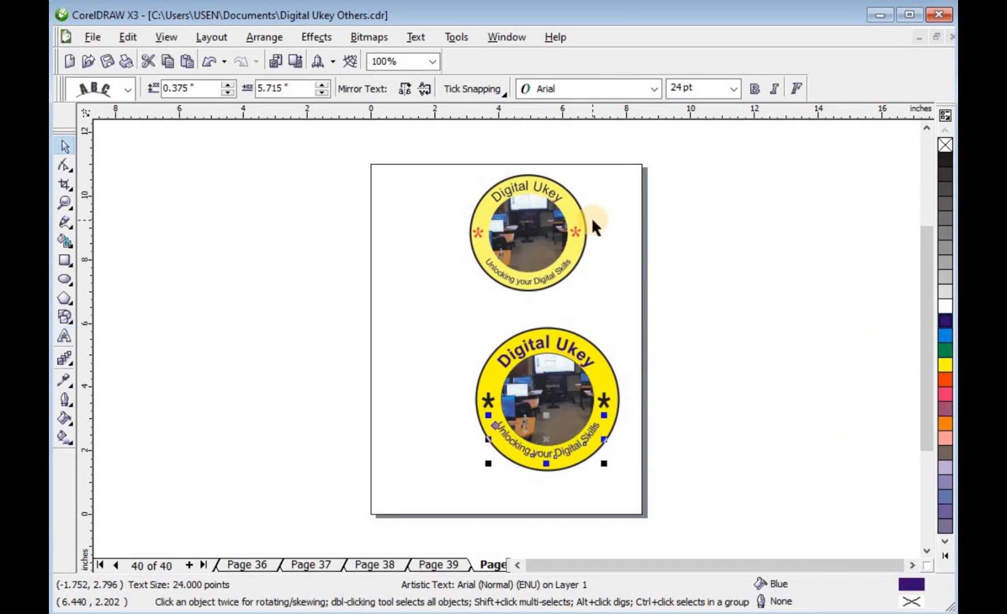
Change the outer circle's fill to Light Yellow from the expanded colour palette.
click(705, 353)
click(611, 371)
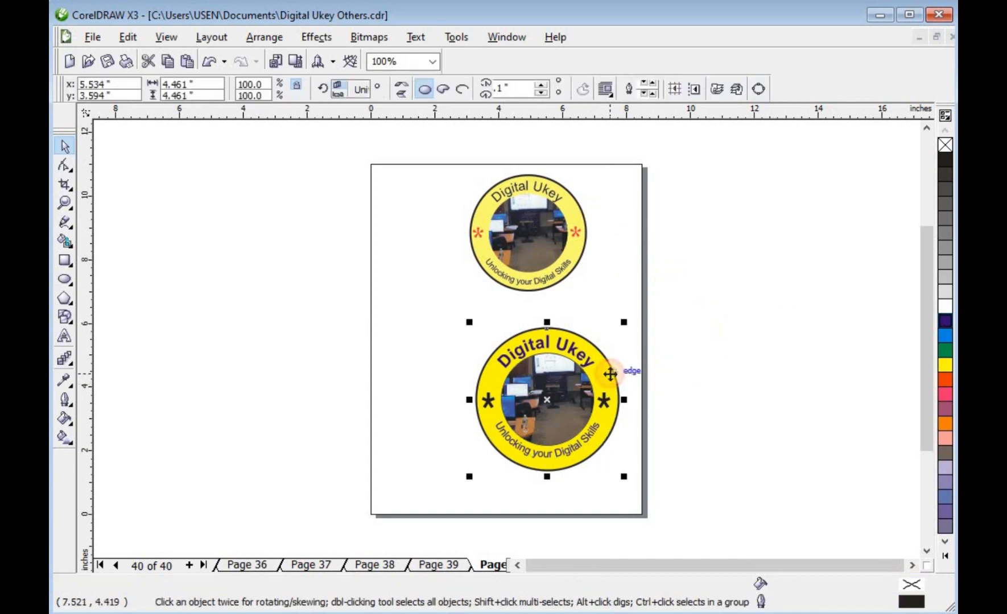
click(946, 556)
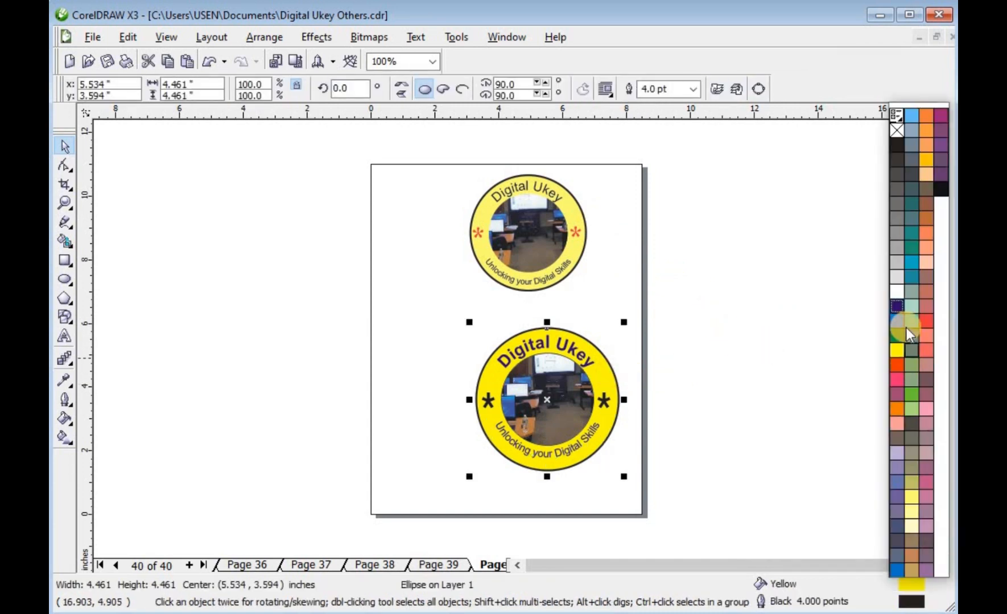
click(912, 495)
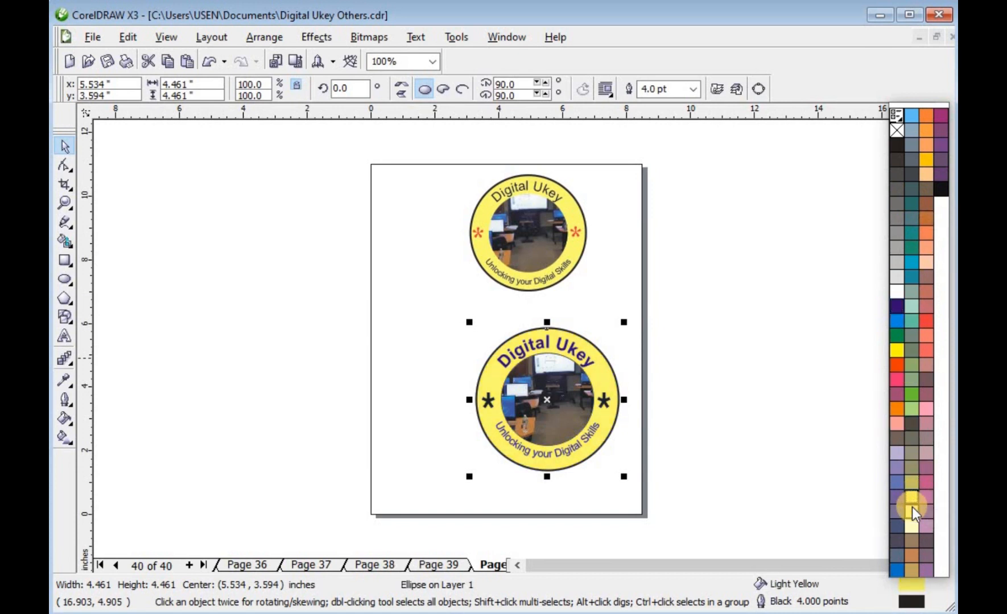
click(912, 507)
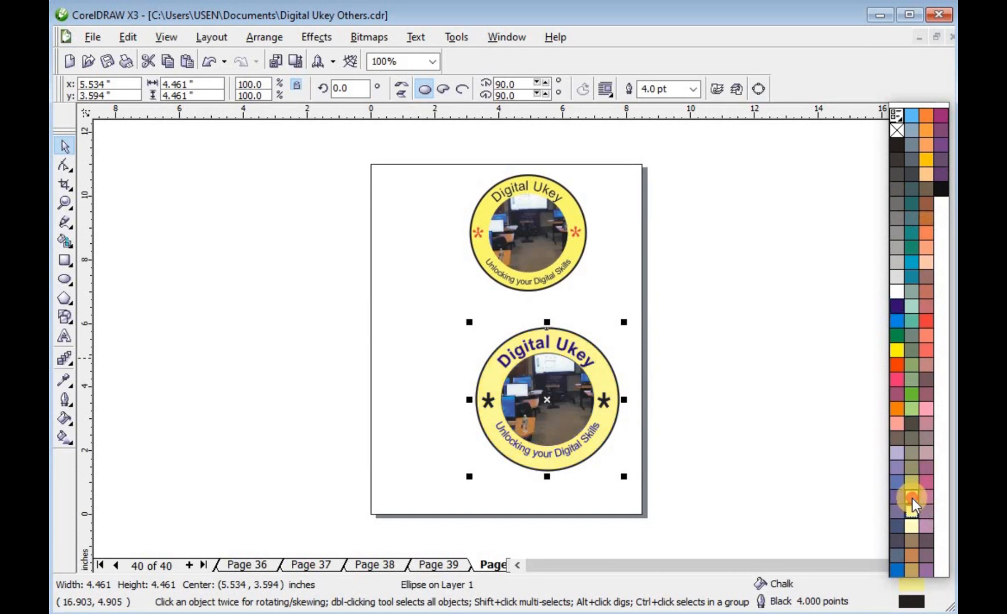
click(912, 498)
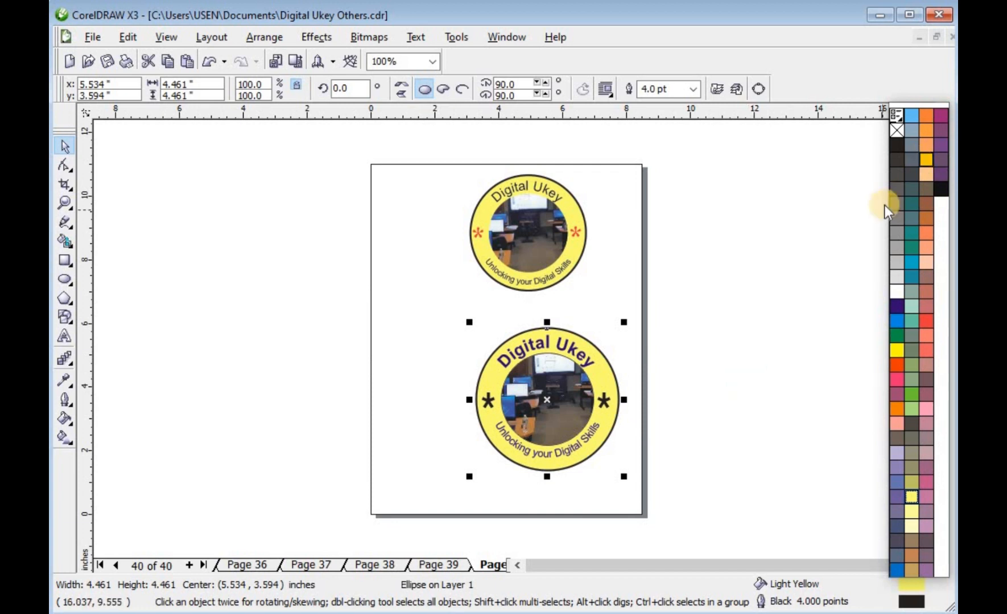
click(766, 354)
Select both asterisks and colour them red.
drag(648, 386, 467, 419)
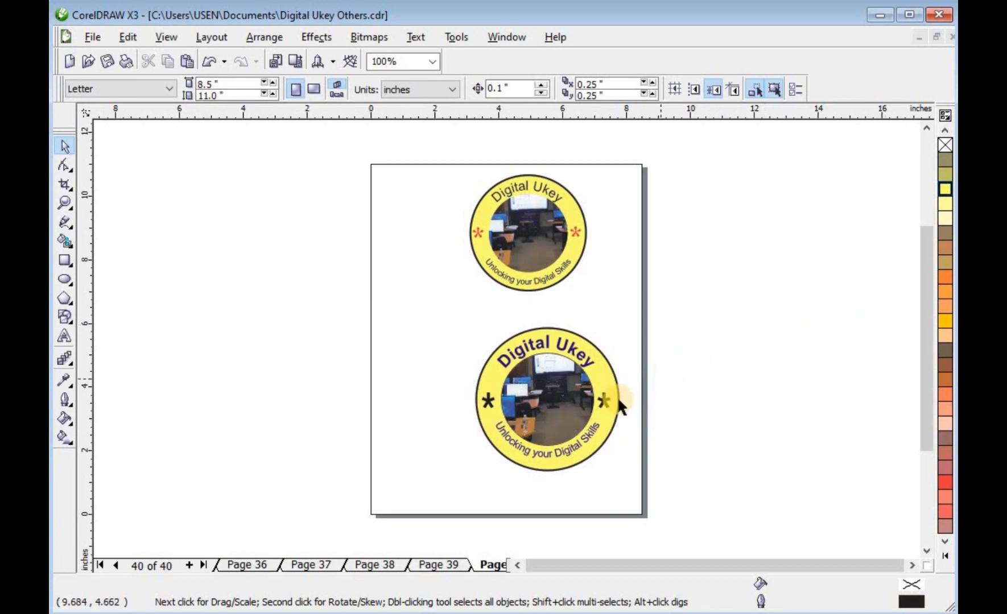
click(601, 403)
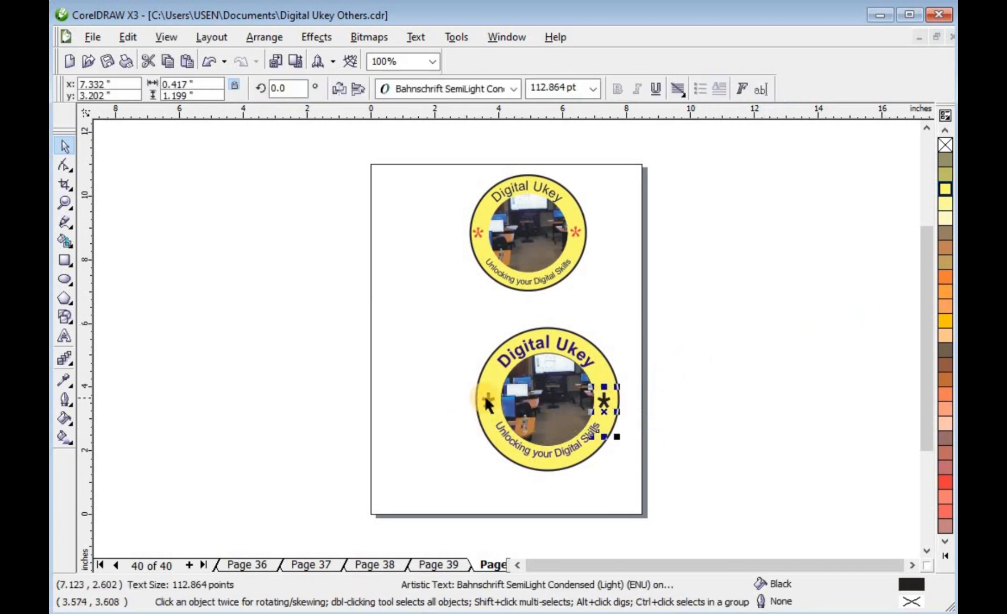
shift+click(488, 401)
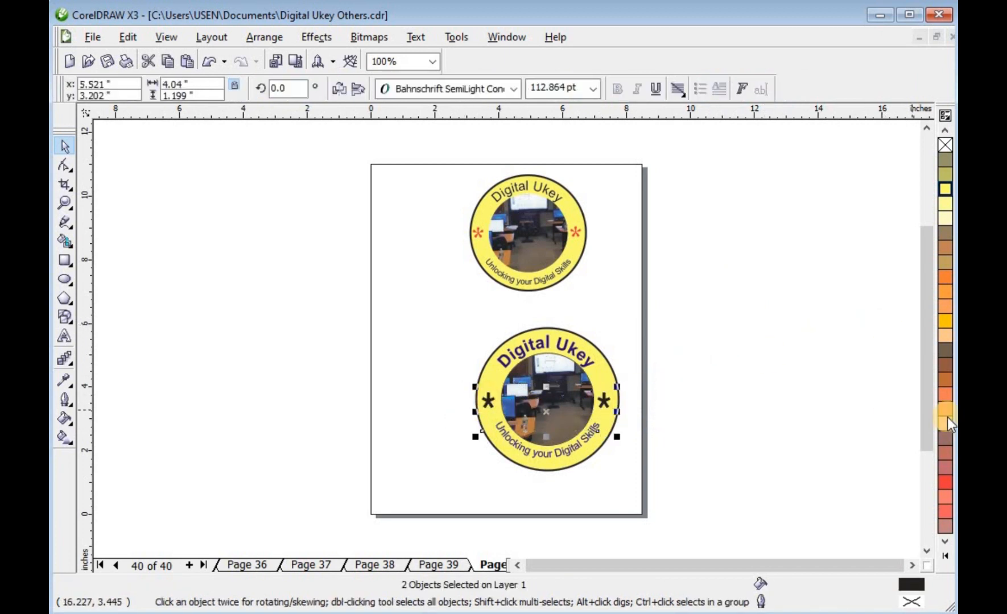
click(944, 482)
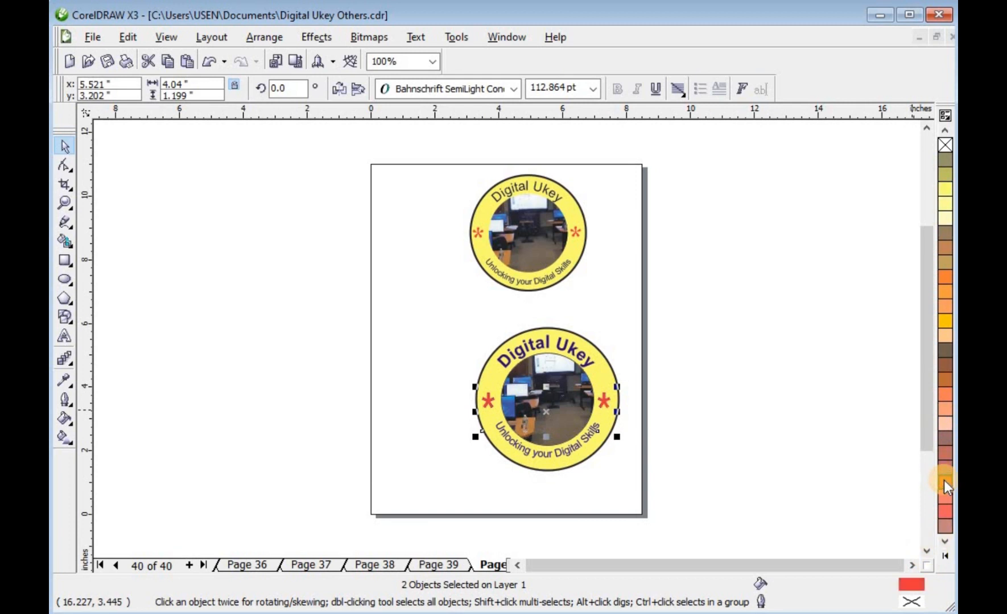
click(745, 395)
Group all the objects of the new logo and move the group slightly left.
drag(689, 288, 402, 528)
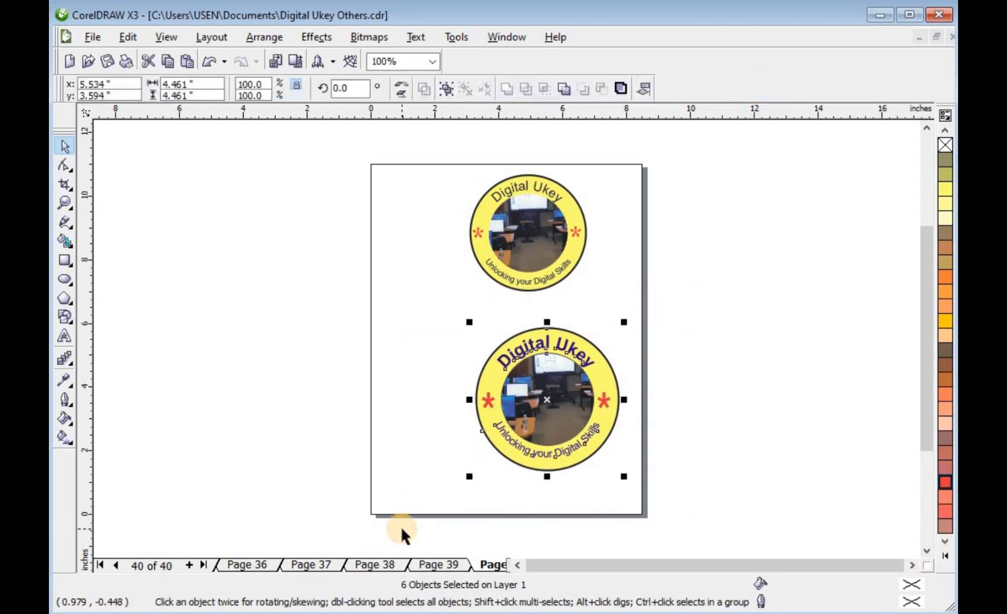
click(698, 392)
drag(561, 393, 519, 403)
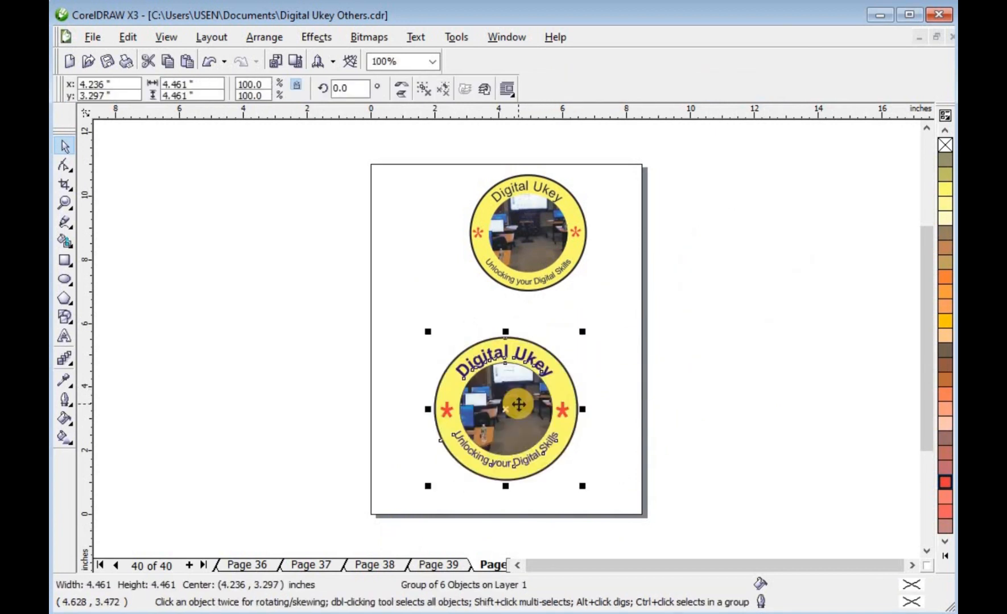